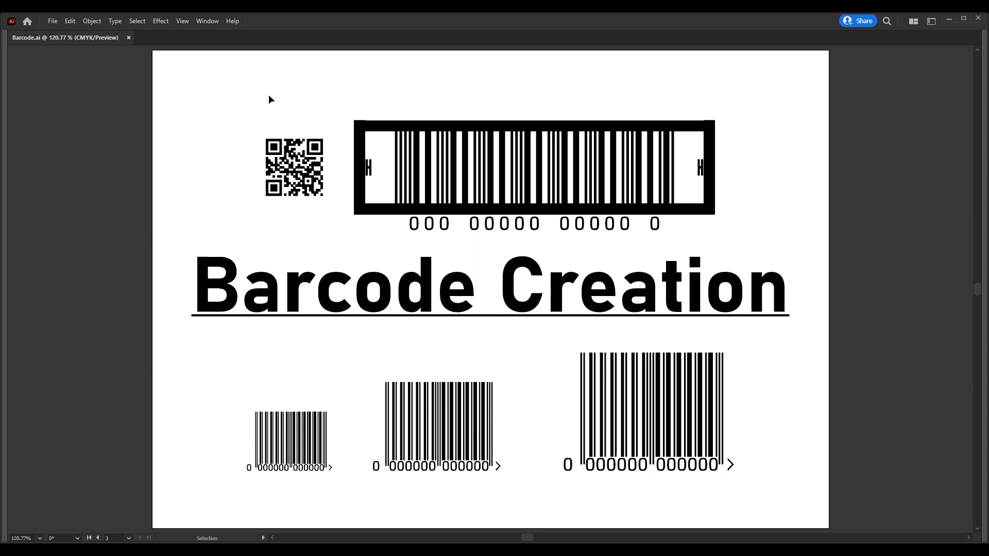
Step: Look over the Barcode Creation title artboard and read the Video Disclaimer artboard
scroll(269, 97, down, 5)
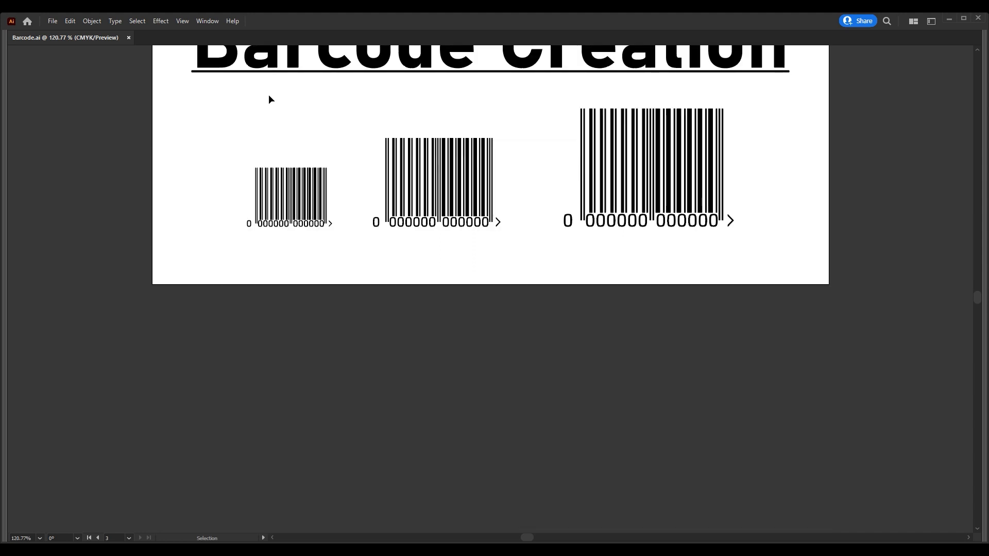
scroll(269, 97, up, 5)
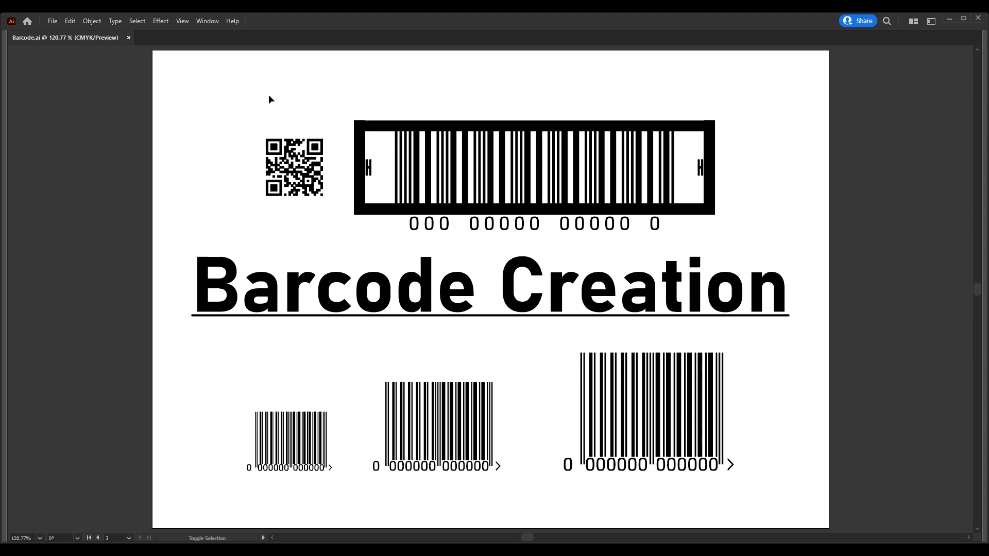
scroll(546, 270, down, 2)
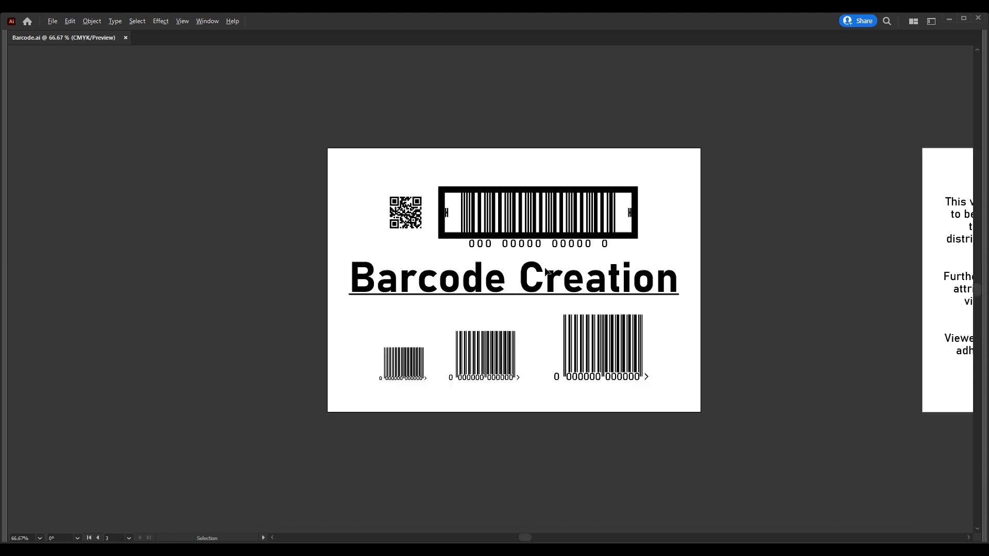
scroll(546, 270, down, 1)
key(ctrl+0)
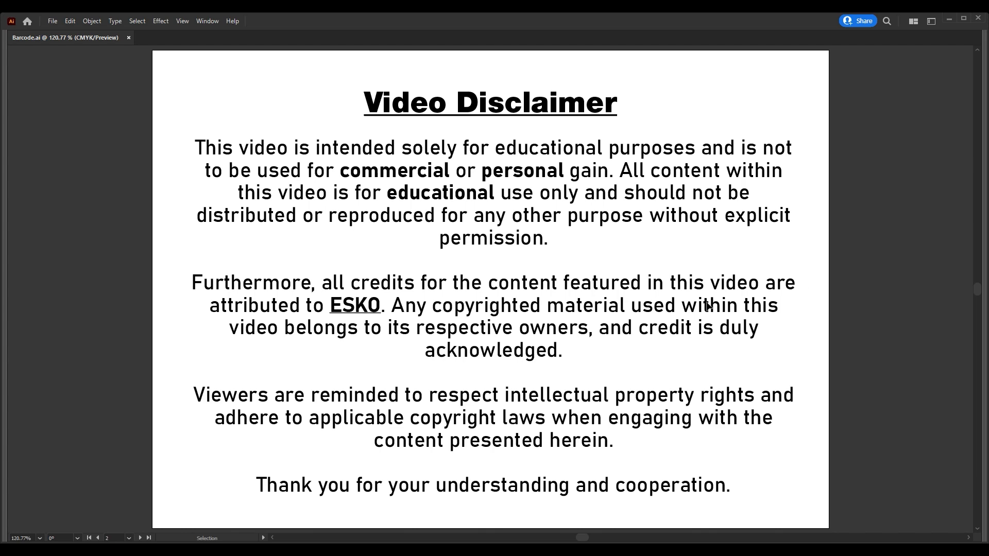
Step: Examine the barcode type, orientation and number fields in the annotated Dynamic Barcodes picture on the portrait artboard
scroll(690, 315, down, 2)
drag(743, 297, 241, 300)
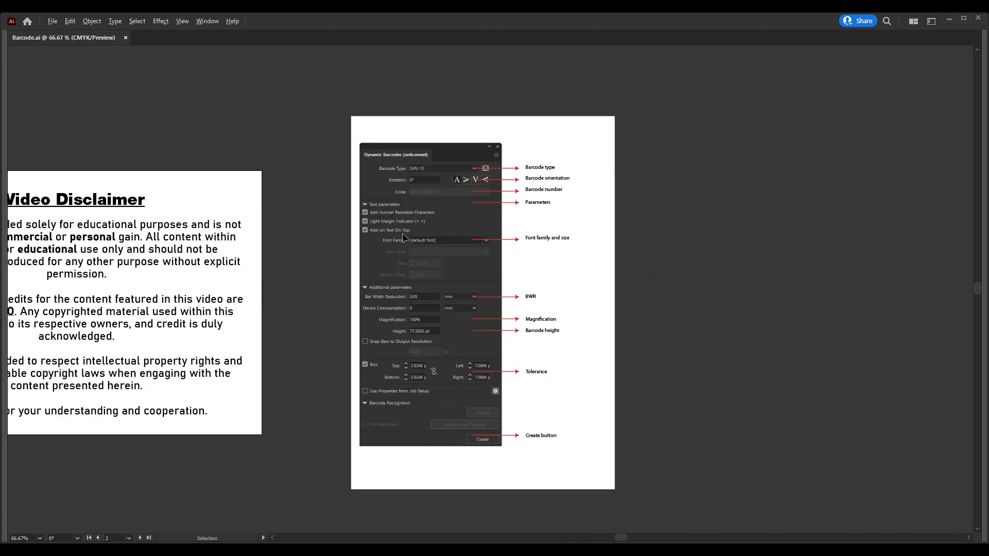
key(ctrl+equal)
key(ctrl+equal)
key(ctrl+minus)
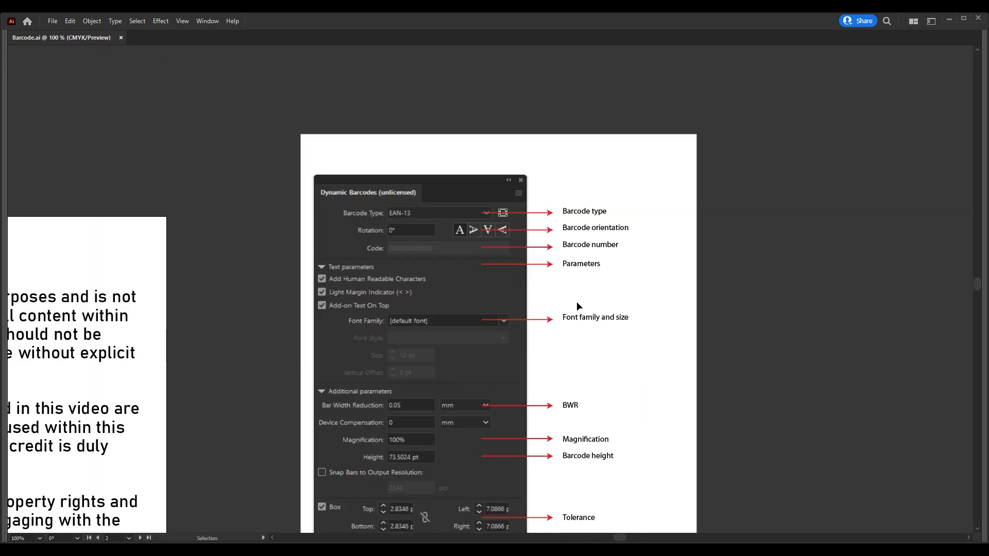
key(ctrl+minus)
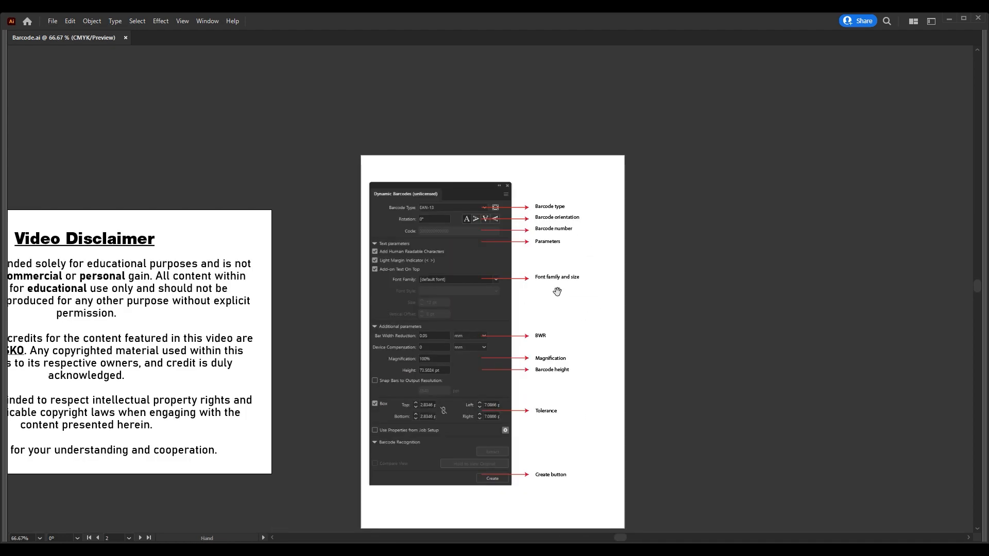
key(ctrl+equal)
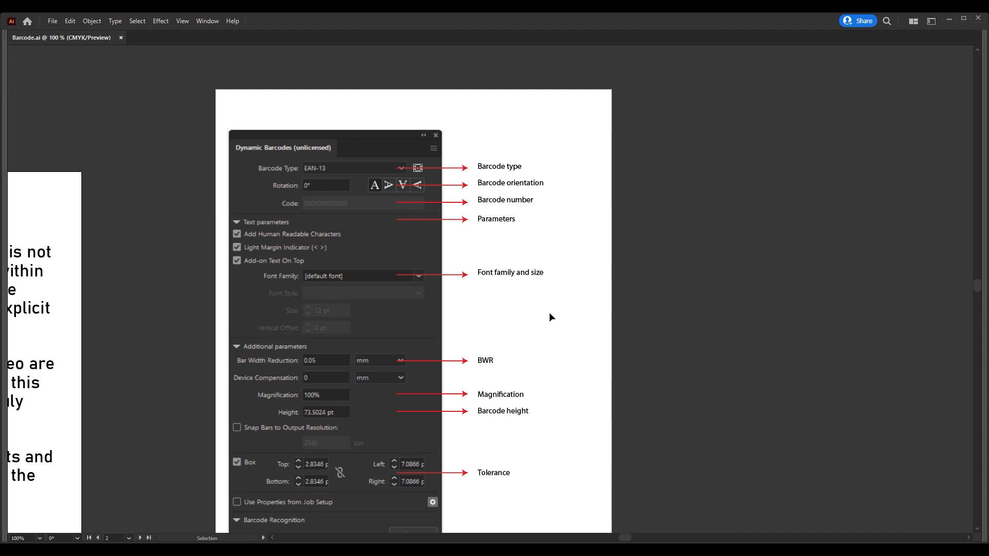
key(ctrl+equal)
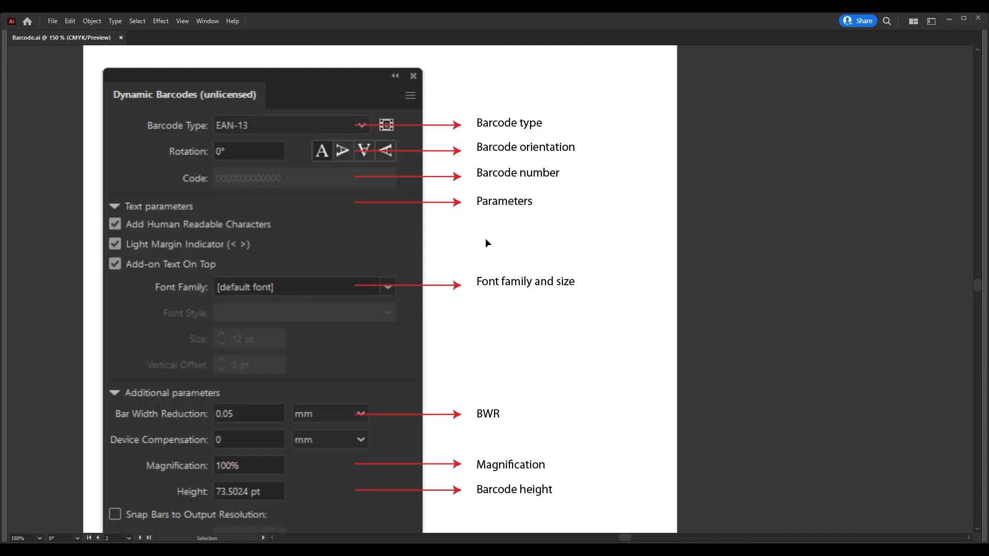
drag(490, 247, 552, 298)
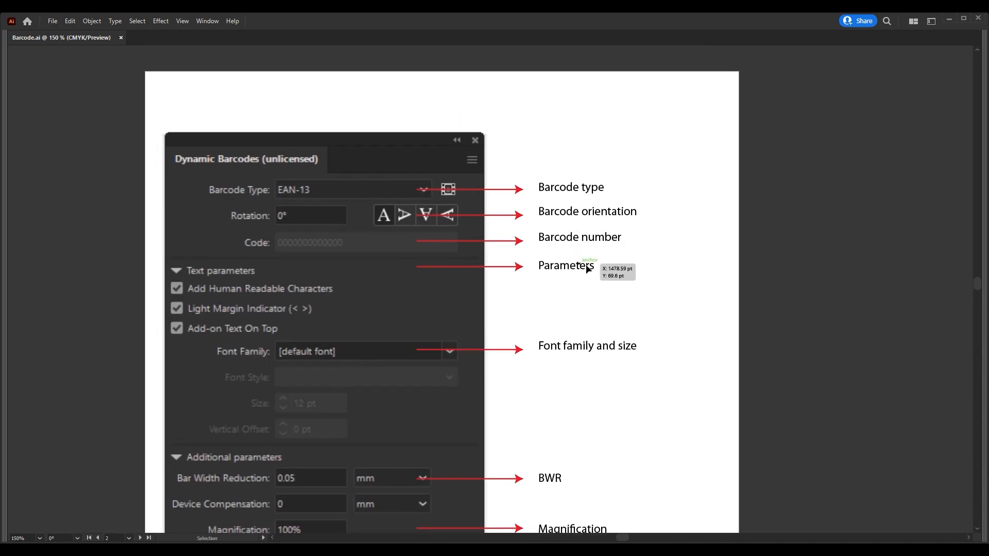
scroll(591, 283, up, 1)
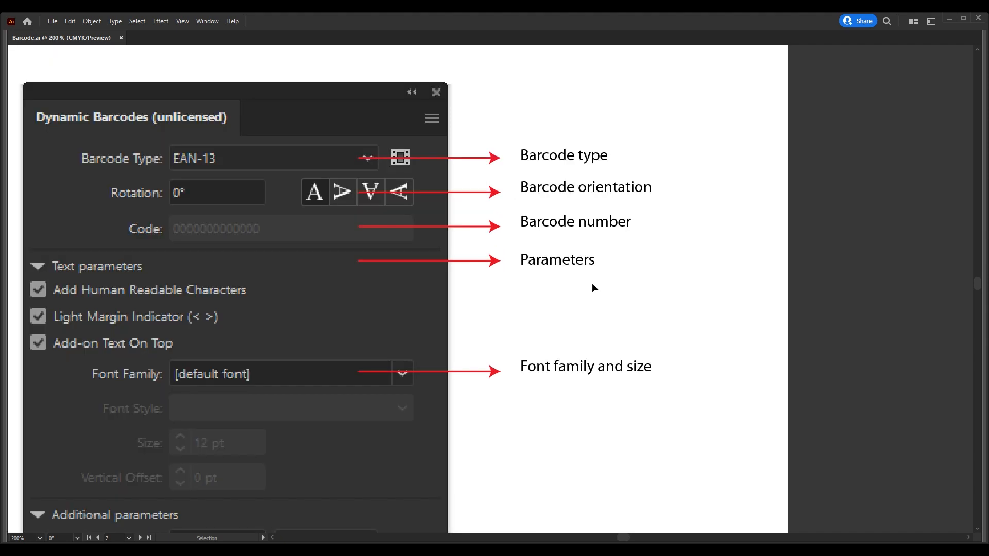
drag(573, 292, 739, 324)
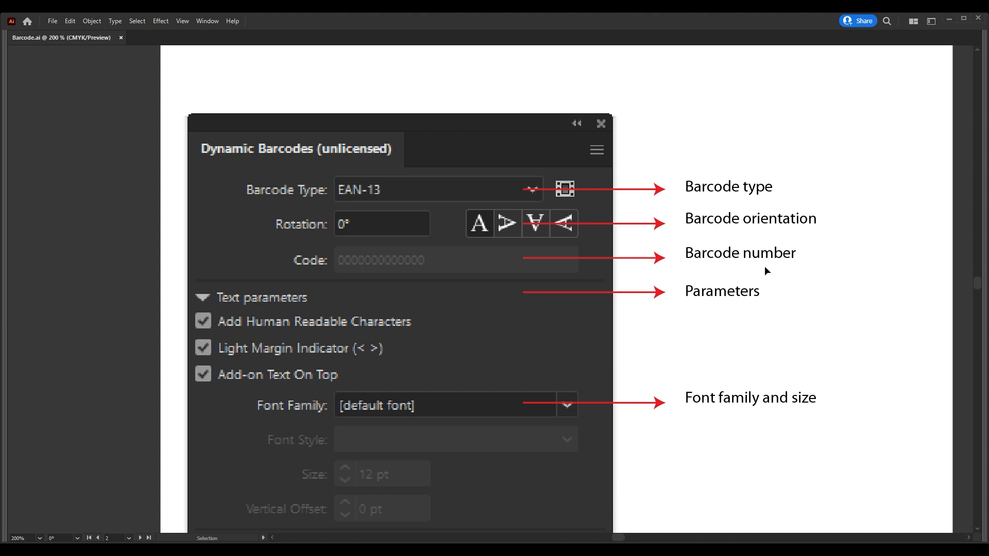
Step: Examine the text parameters and the font family and size fields in the annotated Dynamic Barcodes picture
scroll(758, 260, down, 3)
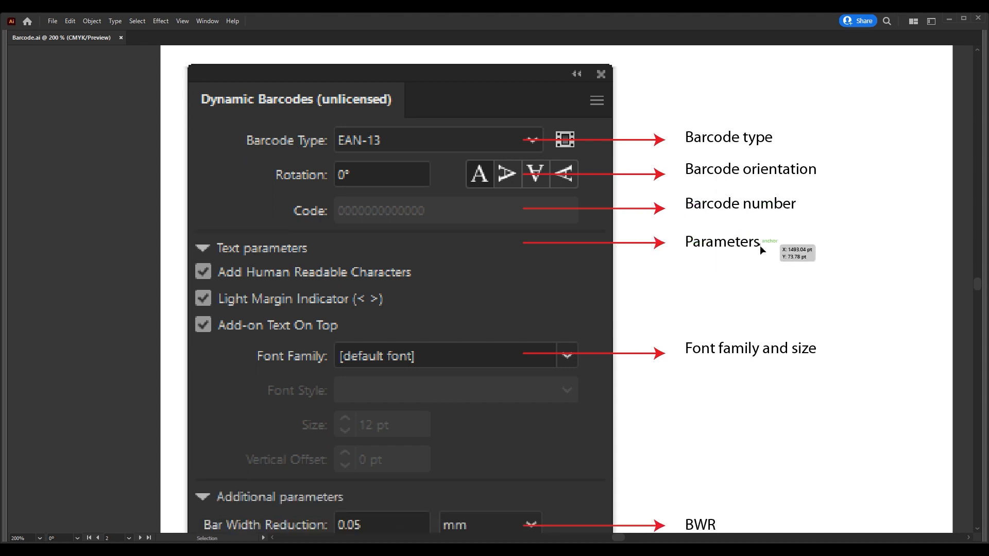
scroll(713, 250, down, 1)
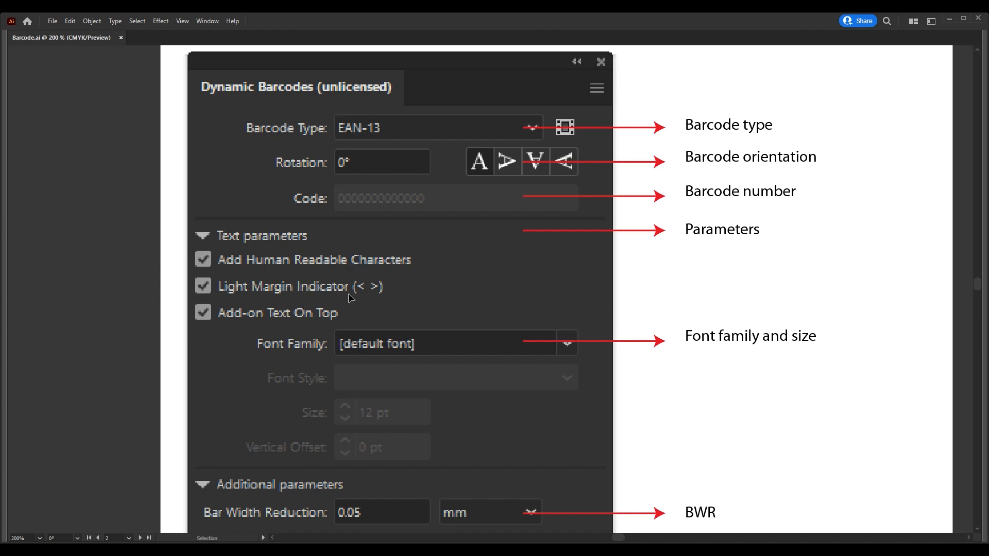
scroll(348, 293, down, 1)
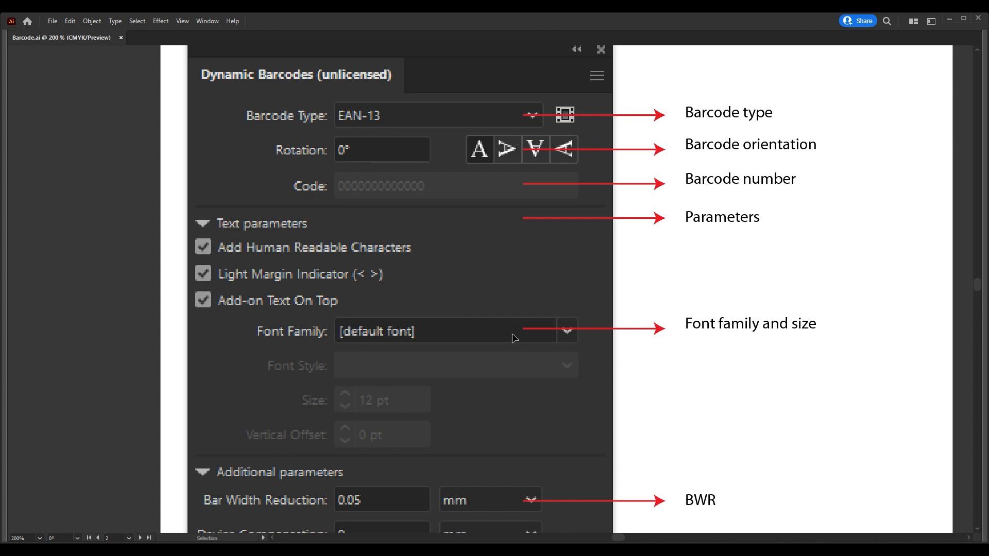
scroll(347, 315, down, 2)
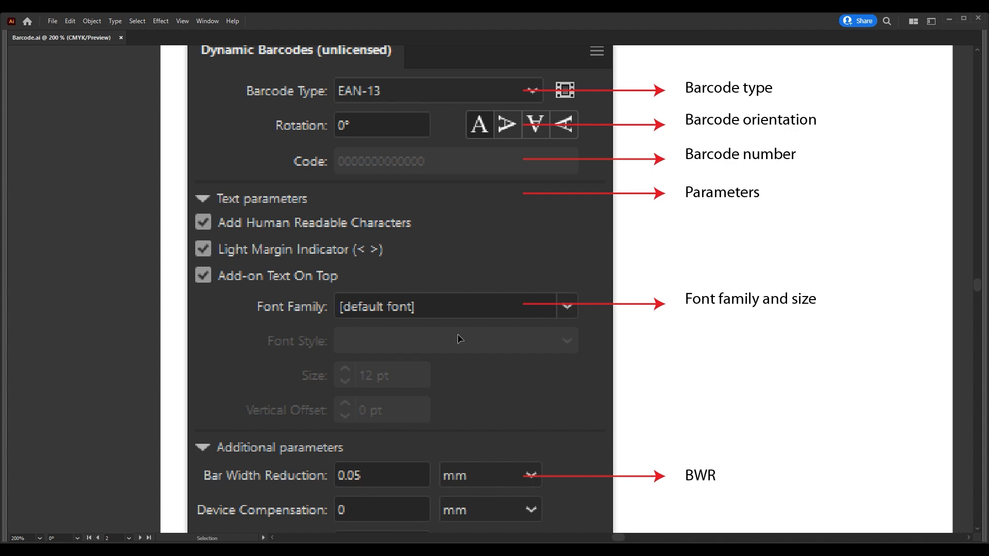
scroll(467, 332, down, 1)
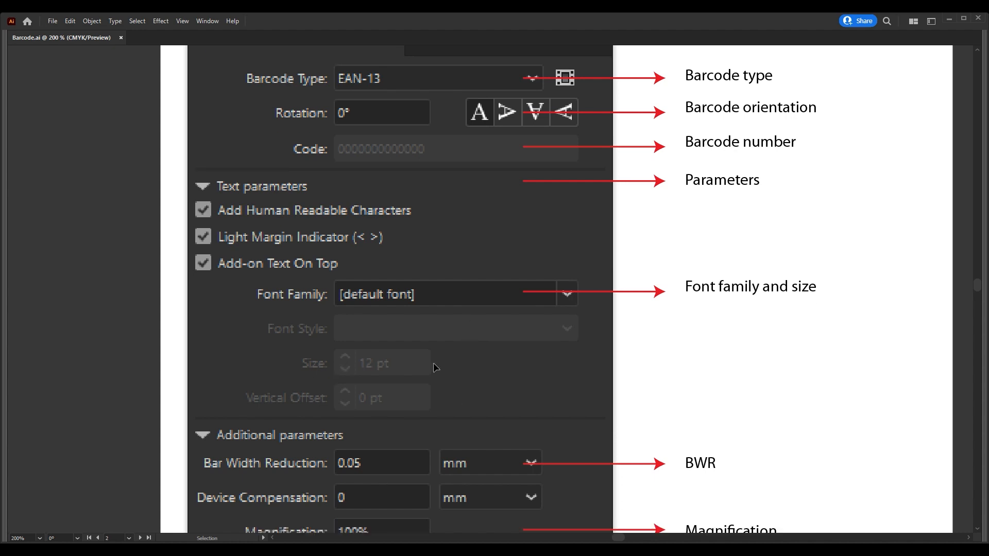
scroll(434, 363, down, 1)
Step: Examine the bar width reduction, magnification, height and box tolerance fields down to the Create button in the annotated picture
scroll(462, 296, down, 11)
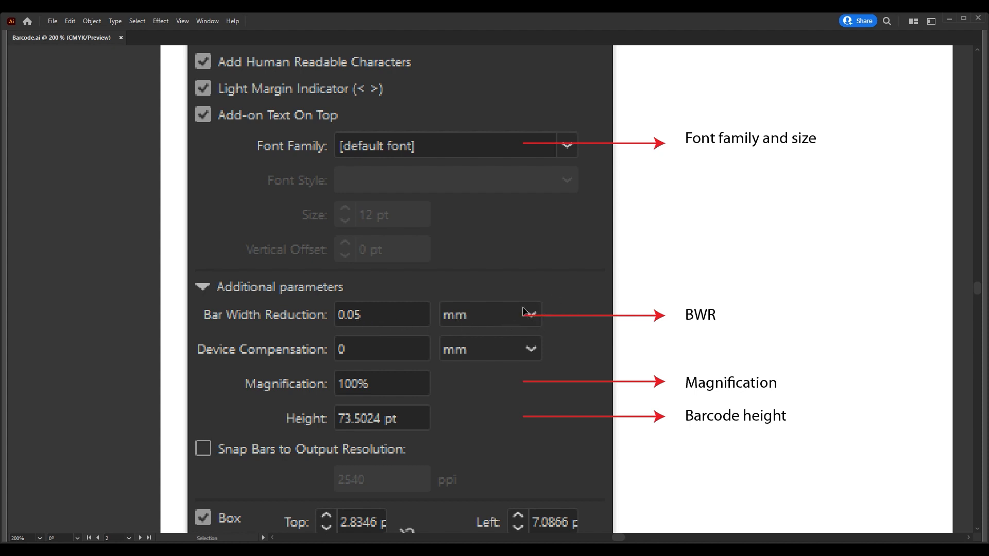
scroll(534, 332, down, 1)
scroll(534, 332, down, 1)
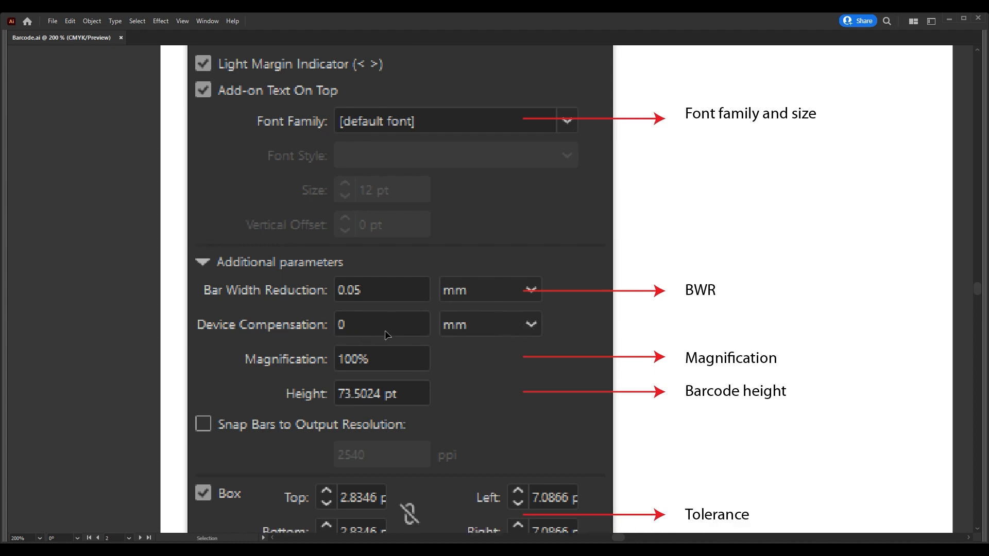
scroll(280, 330, down, 2)
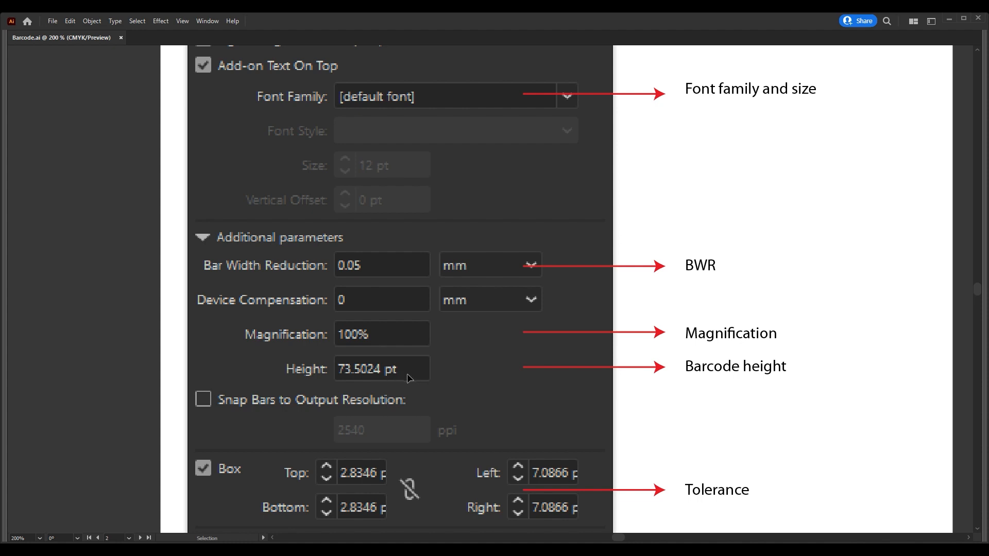
scroll(416, 373, down, 4)
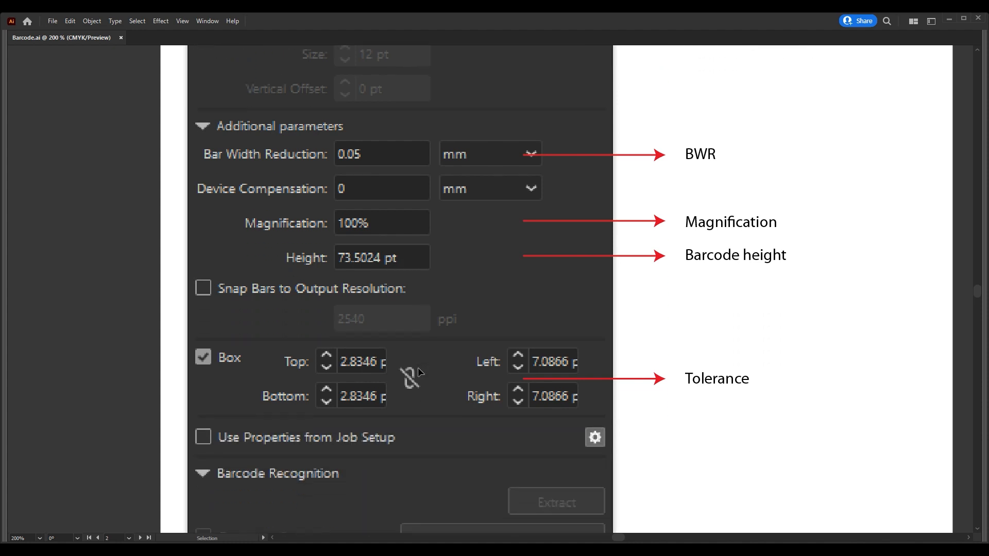
scroll(418, 367, down, 1)
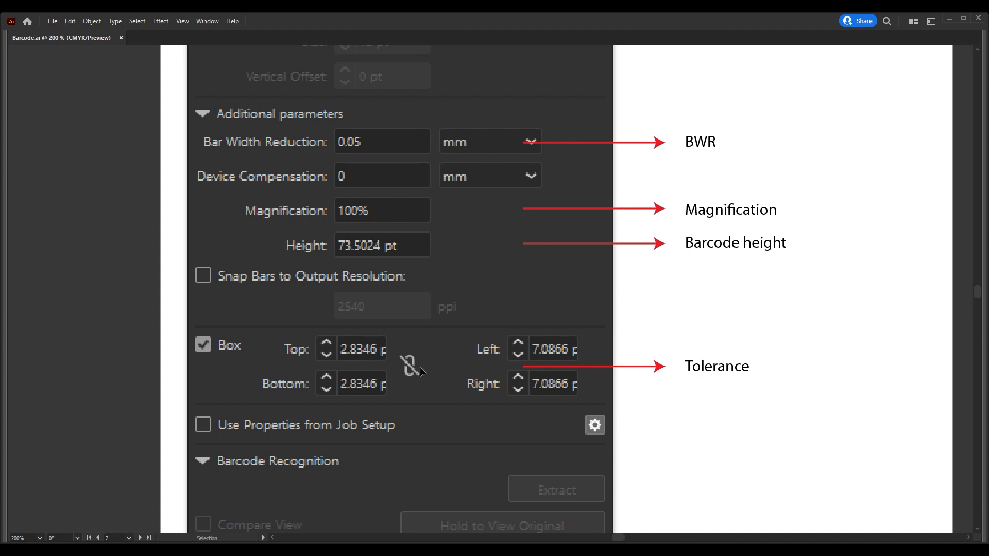
scroll(381, 354, down, 3)
scroll(388, 355, down, 5)
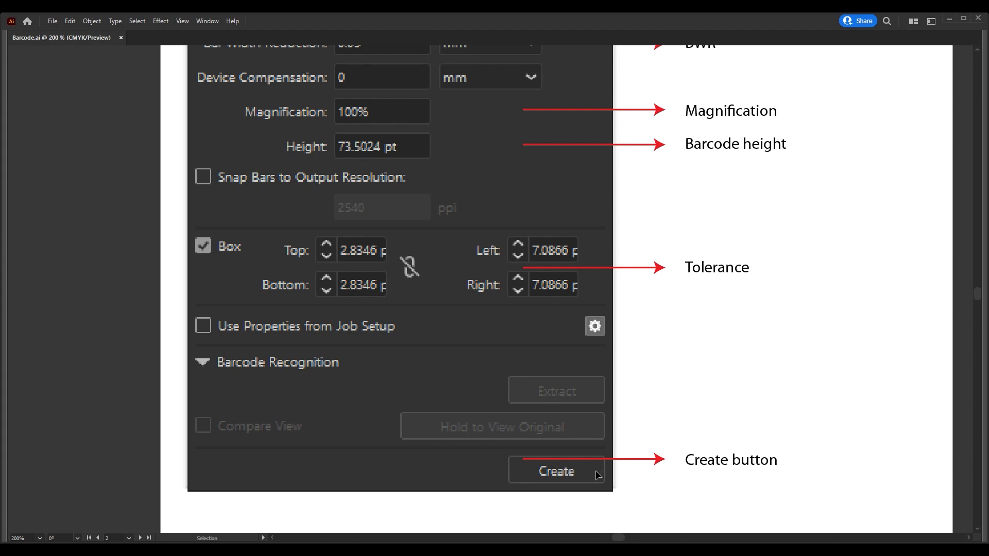
scroll(595, 471, up, 13)
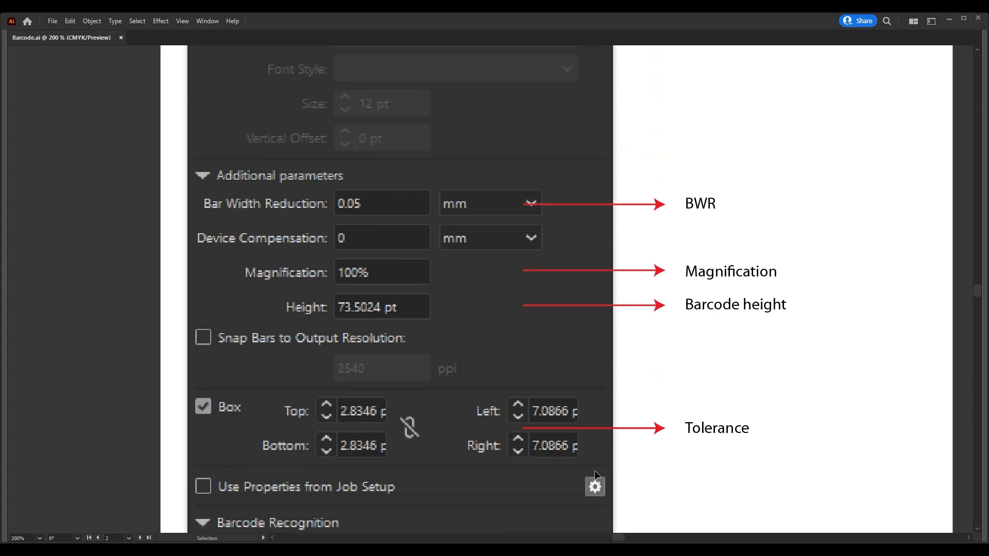
scroll(595, 471, up, 18)
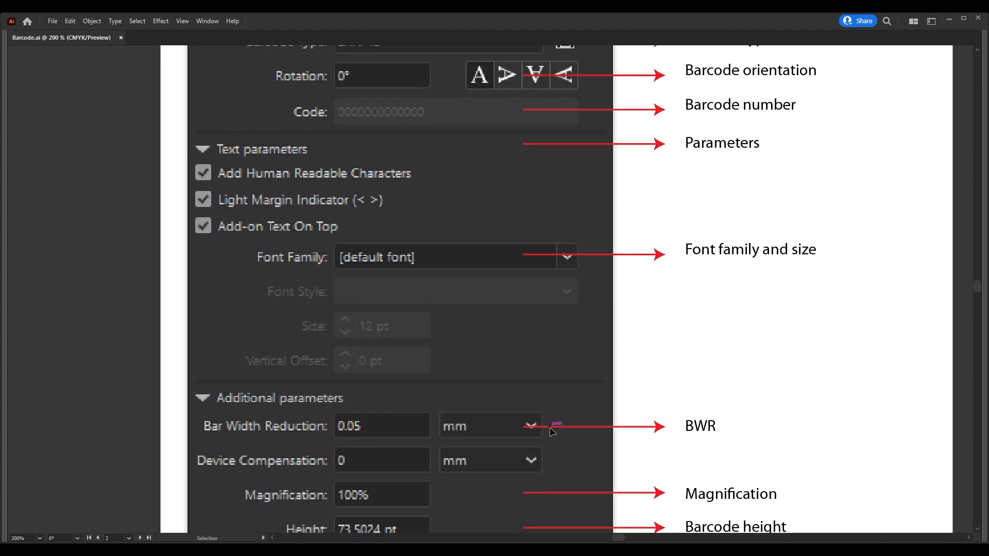
scroll(551, 430, up, 10)
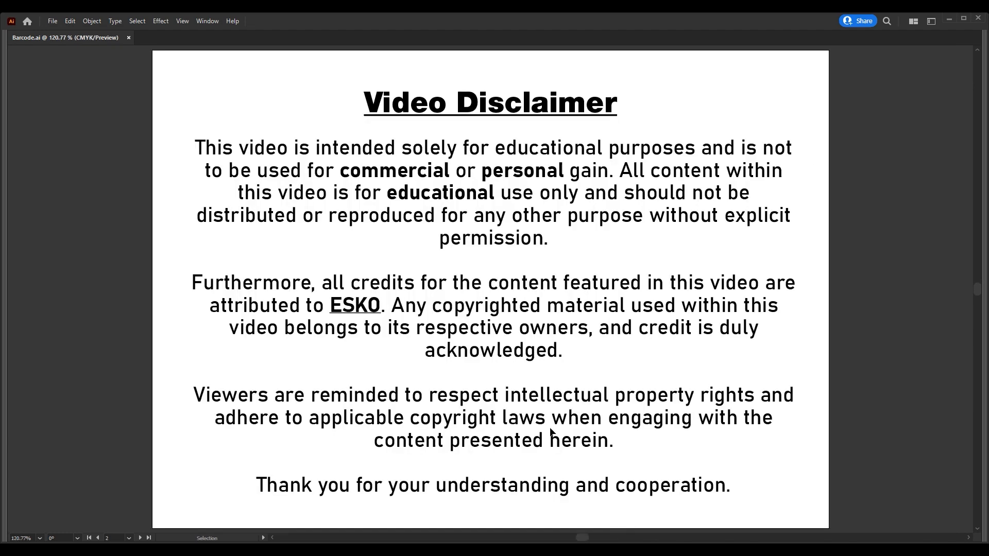
scroll(500, 422, left, 5)
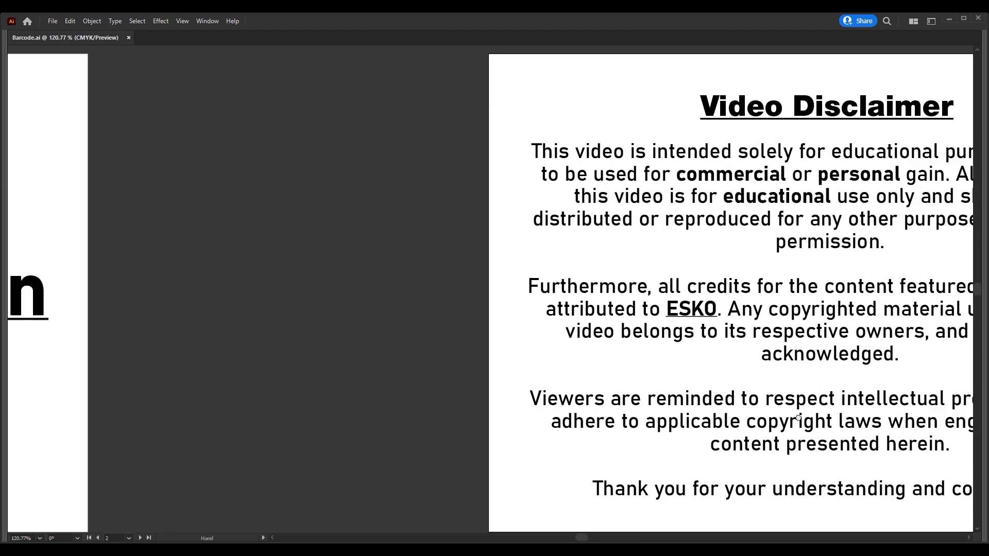
scroll(533, 411, right, 4)
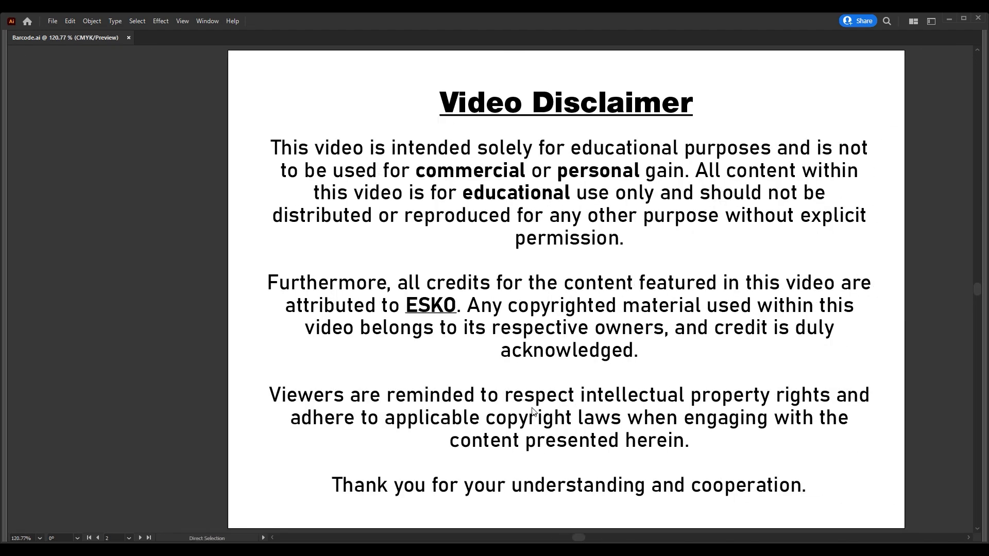
Step: Duplicate the Video Disclaimer artboard without its artwork, placing the blank copy beyond the annotated Dynamic Barcodes artboard in the same row
key(v)
key(ctrl+minus)
key(ctrl+minus)
key(ctrl+minus)
key(ctrl+minus)
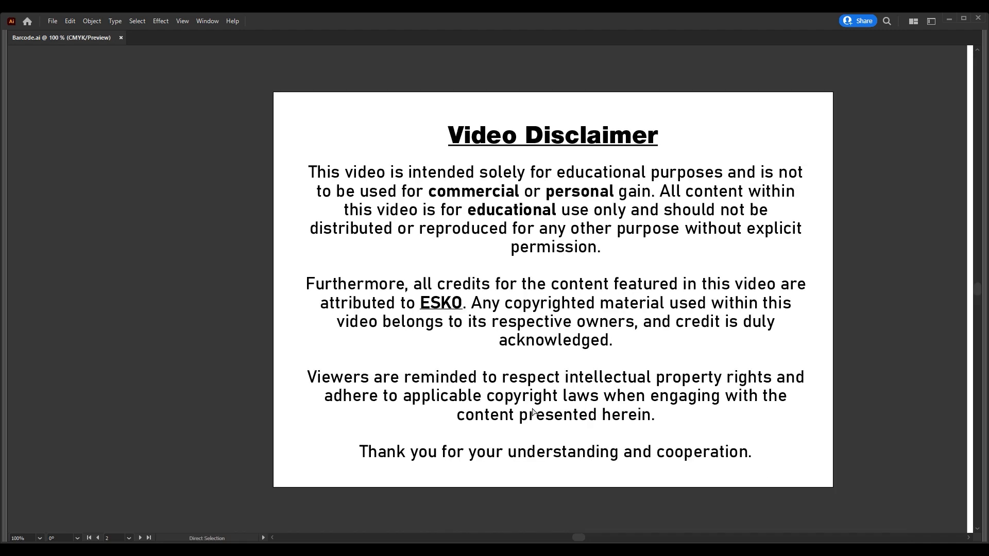
scroll(587, 320, right, 4)
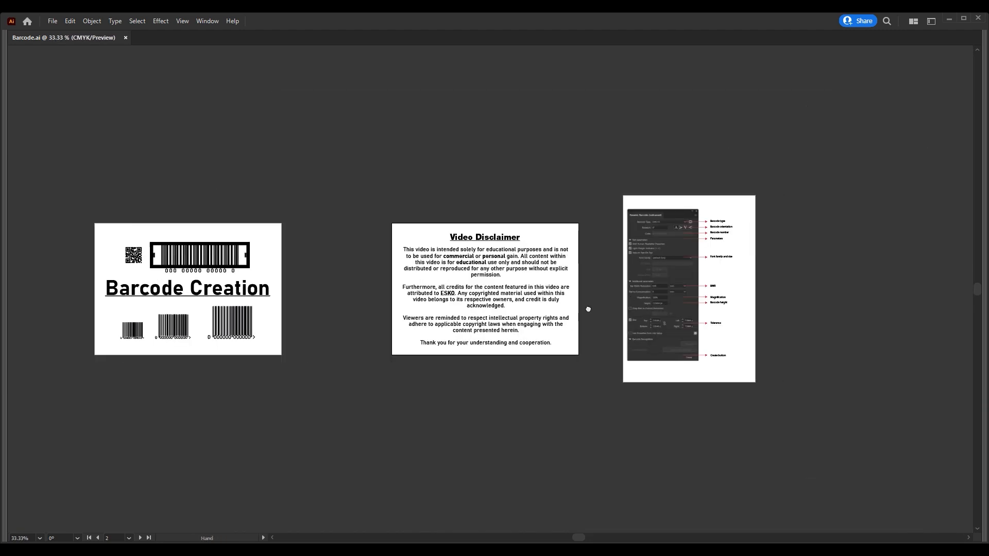
key(shift+o)
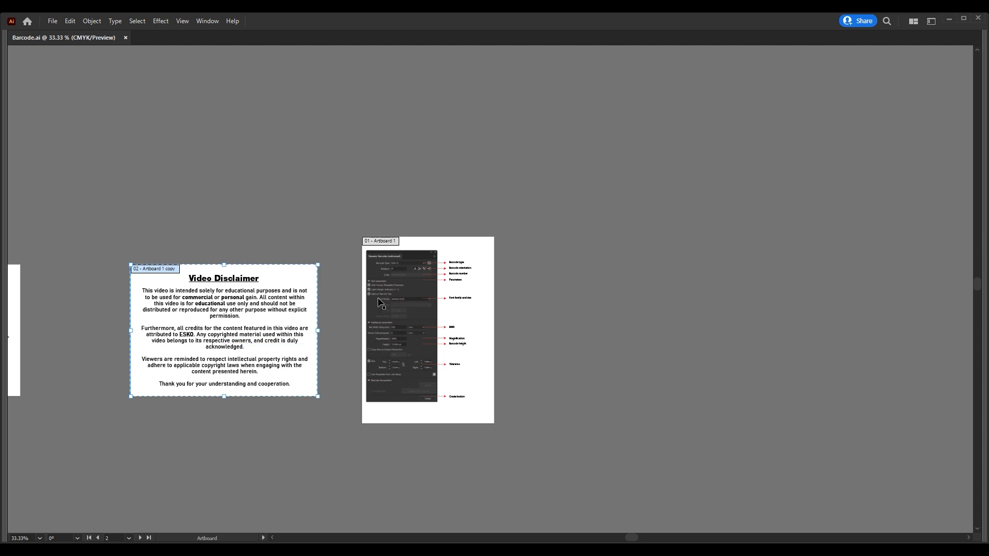
drag(284, 345, 732, 350)
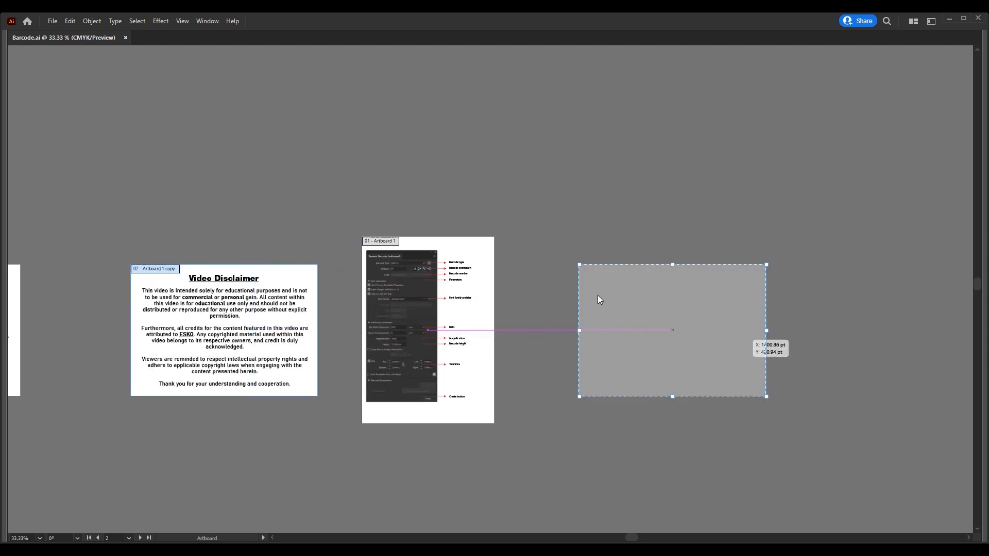
key(Escape)
key(ctrl+0)
Step: Restore the hidden panels, open Esko Dynamic Barcodes and move its panel to the side of the blank artboard
key(Tab)
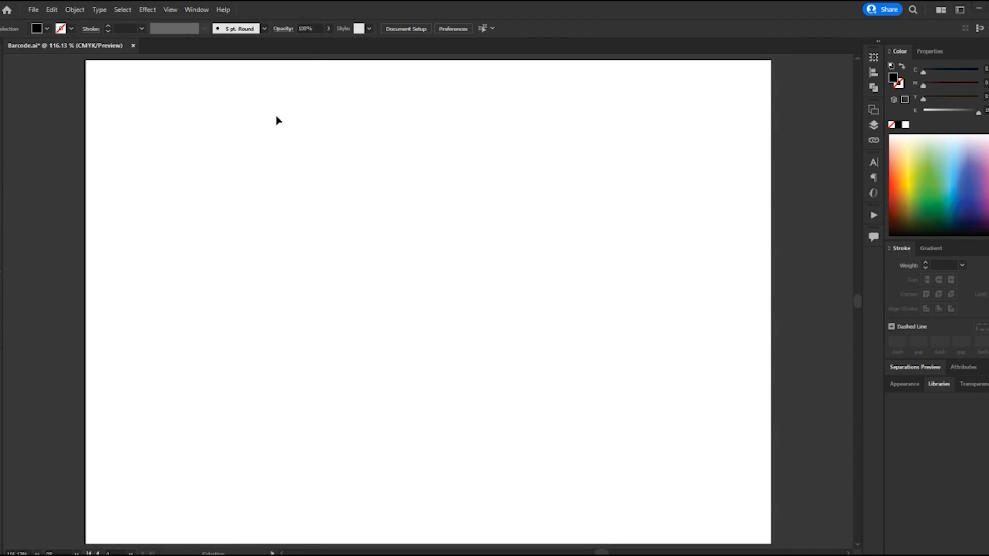
click(196, 9)
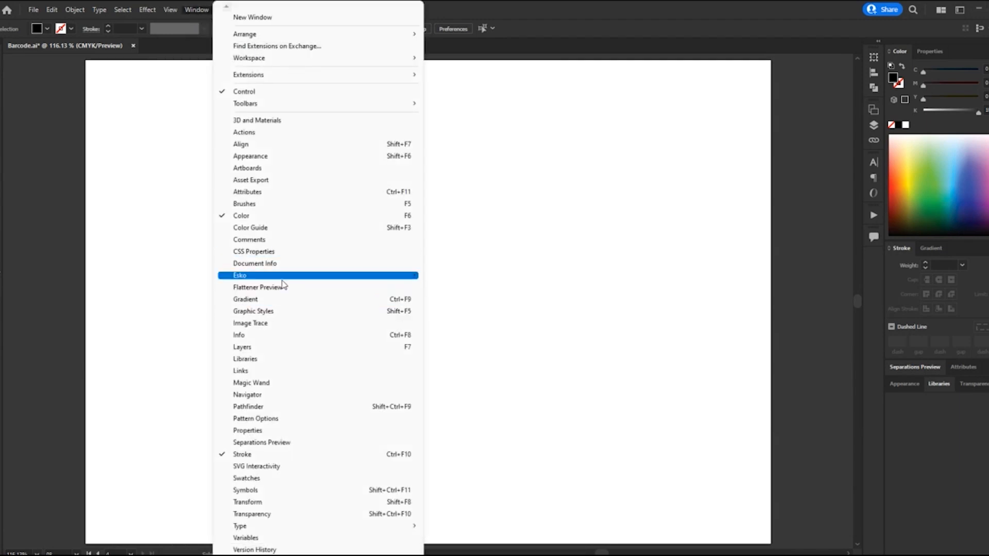
mouse_move(282, 278)
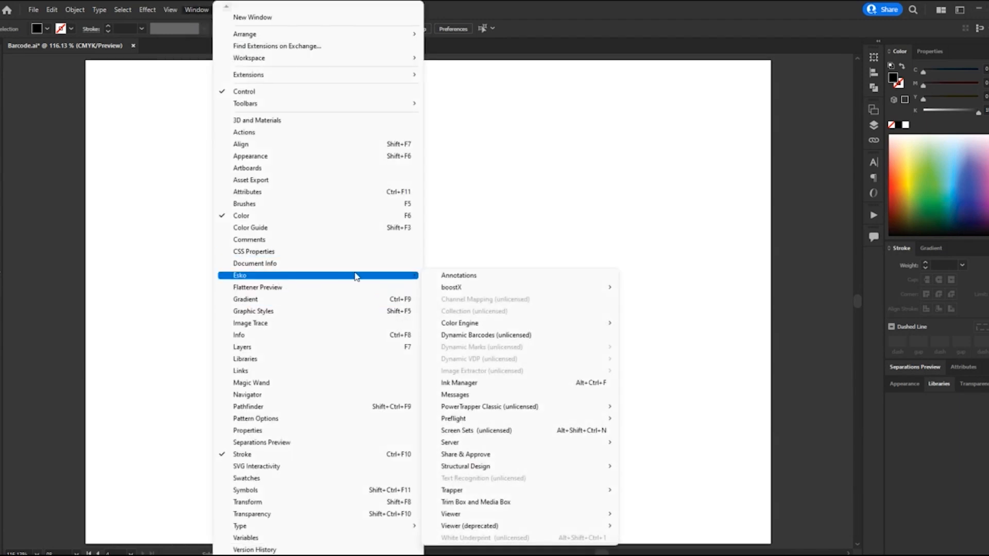
click(537, 340)
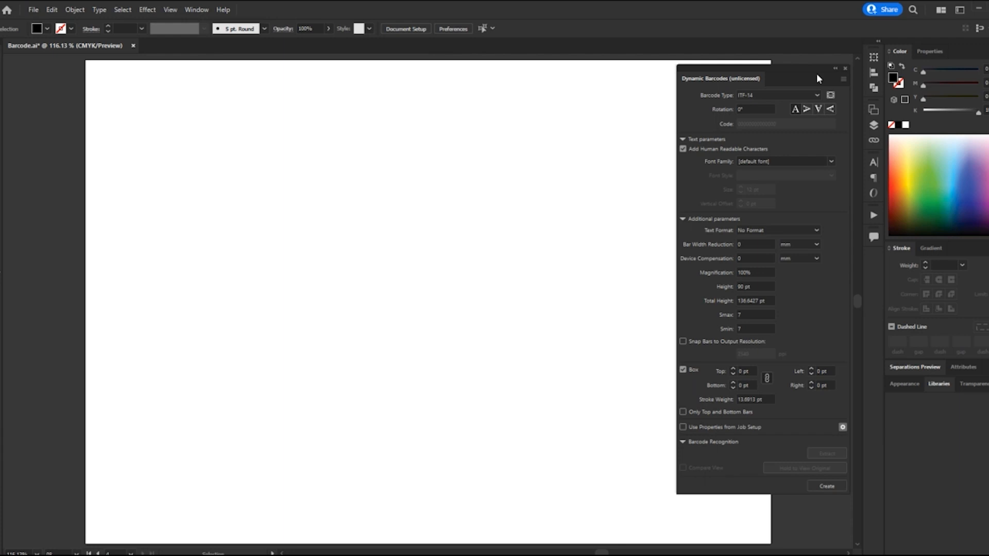
drag(805, 74, 164, 67)
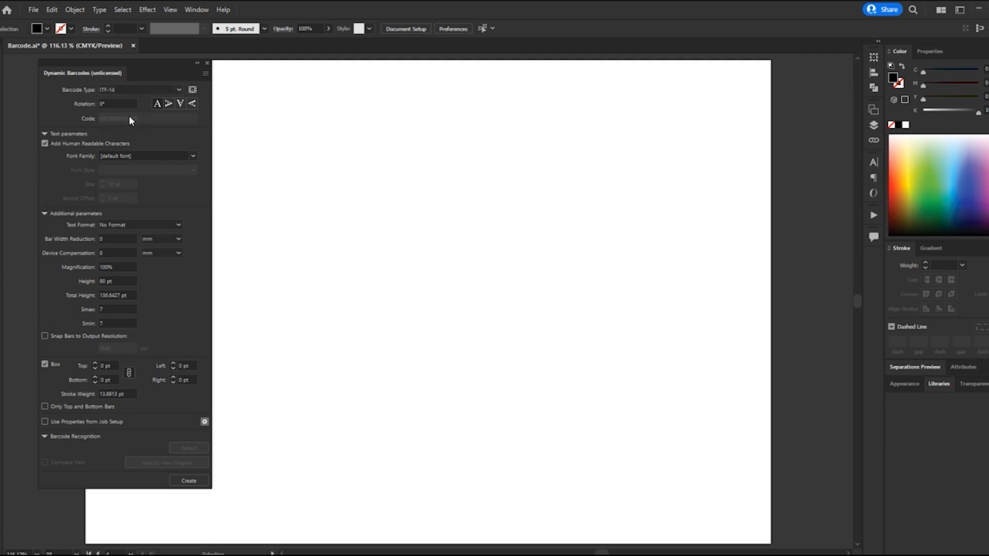
Step: Create an EAN-13 barcode at 100% magnification on the blank artboard
click(178, 88)
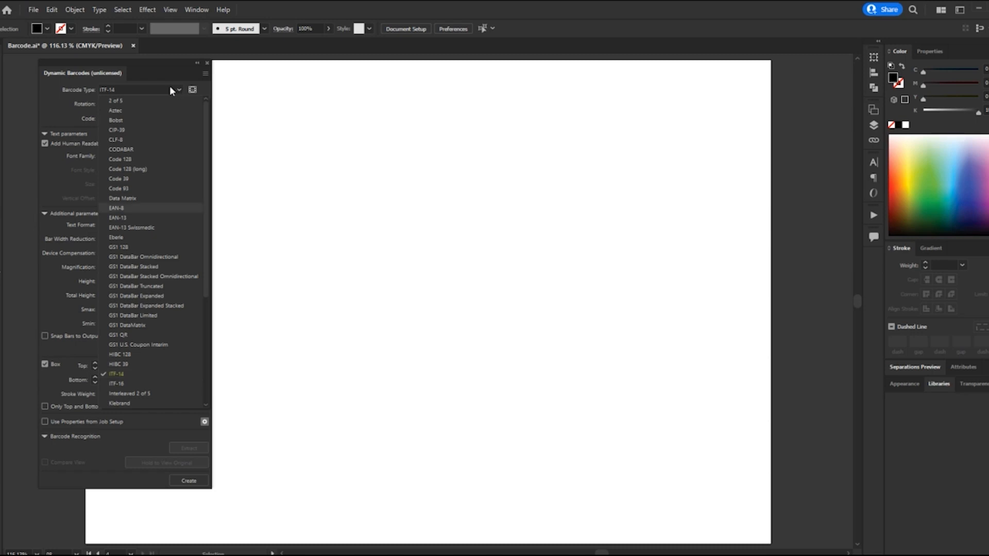
click(159, 218)
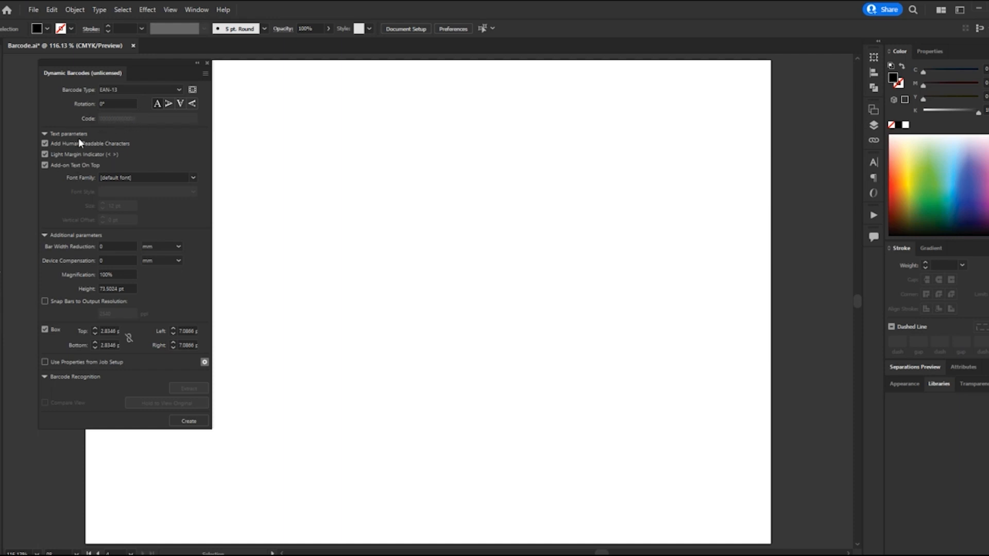
click(122, 275)
text(120)
drag(100, 289, 112, 289)
click(102, 274)
key(Tab)
key(shift+Tab)
text(100)
key(shift+Tab)
key(shift+Tab)
click(203, 423)
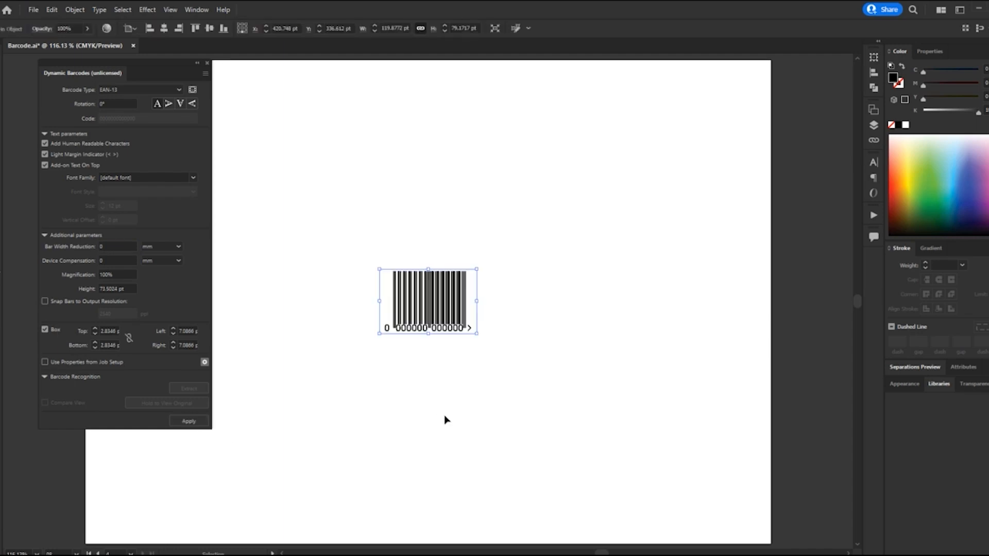
Step: Show the transparency grid behind the artwork and select the EAN-13 barcode at close range
key(ctrl+shift+d)
click(464, 374)
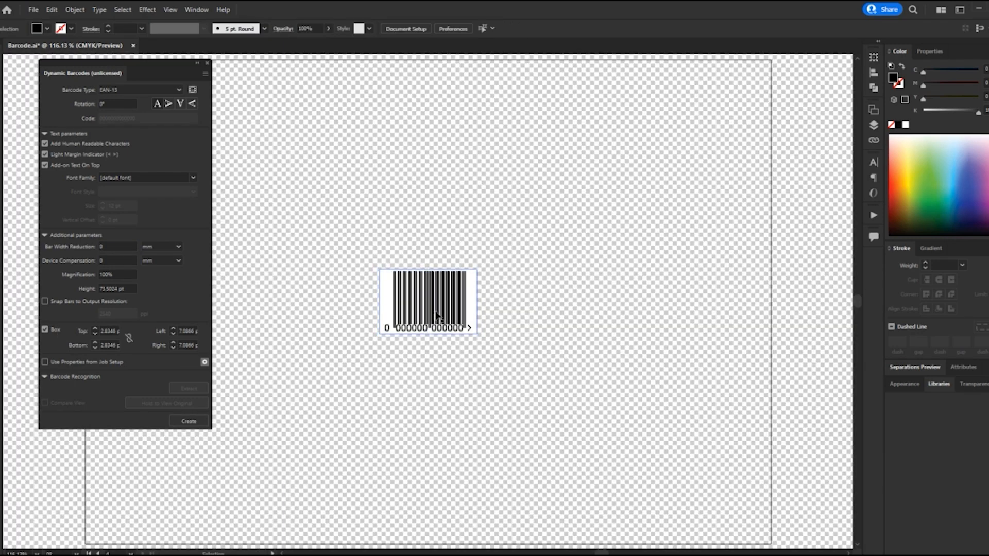
scroll(433, 305, up, 4)
click(562, 309)
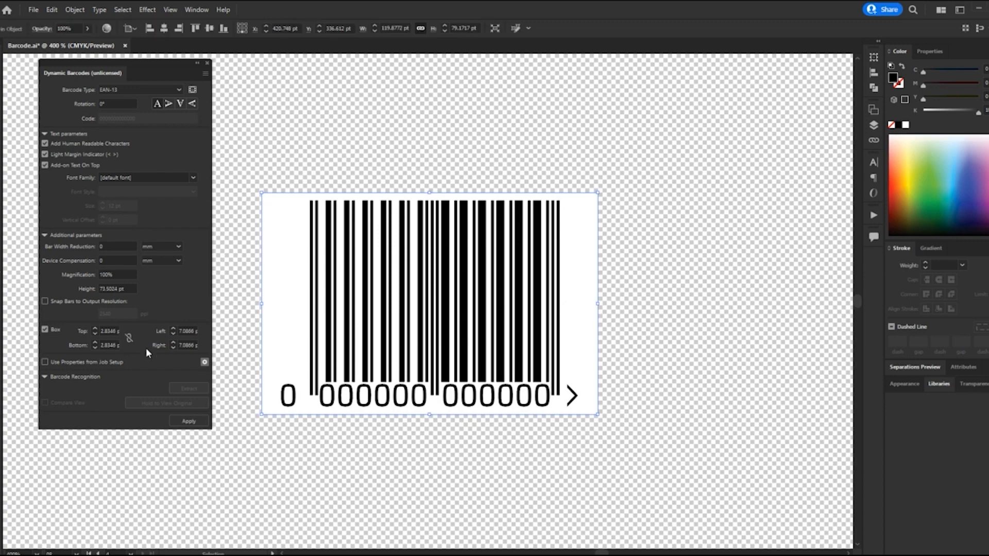
Step: Switch the EAN-13 barcode's background box off and back on, applying each change
click(46, 330)
click(176, 420)
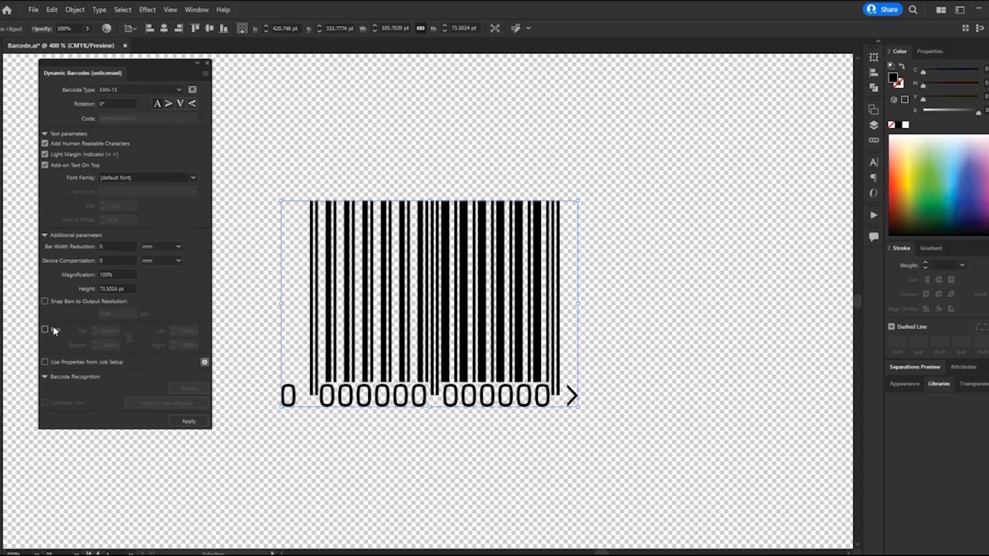
click(54, 330)
click(186, 420)
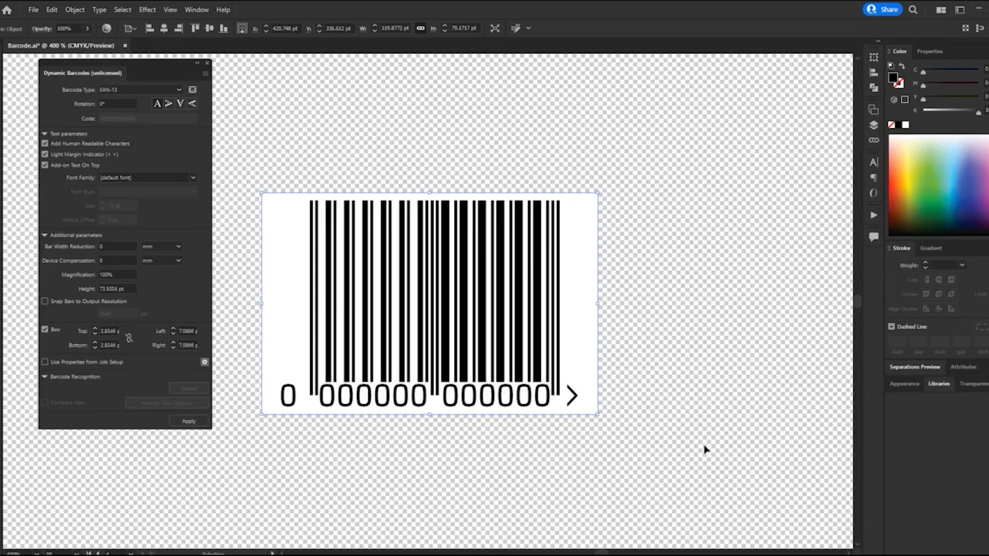
Step: Remove the human readable characters and the light margin indicator from the EAN-13 barcode, applying each change
click(240, 276)
scroll(426, 389, up, 2)
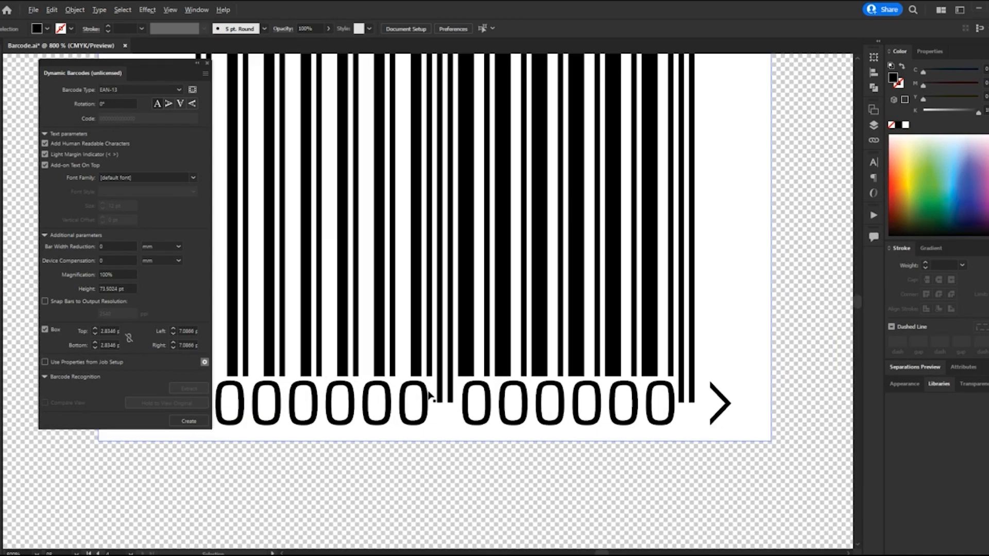
scroll(657, 433, down, 1)
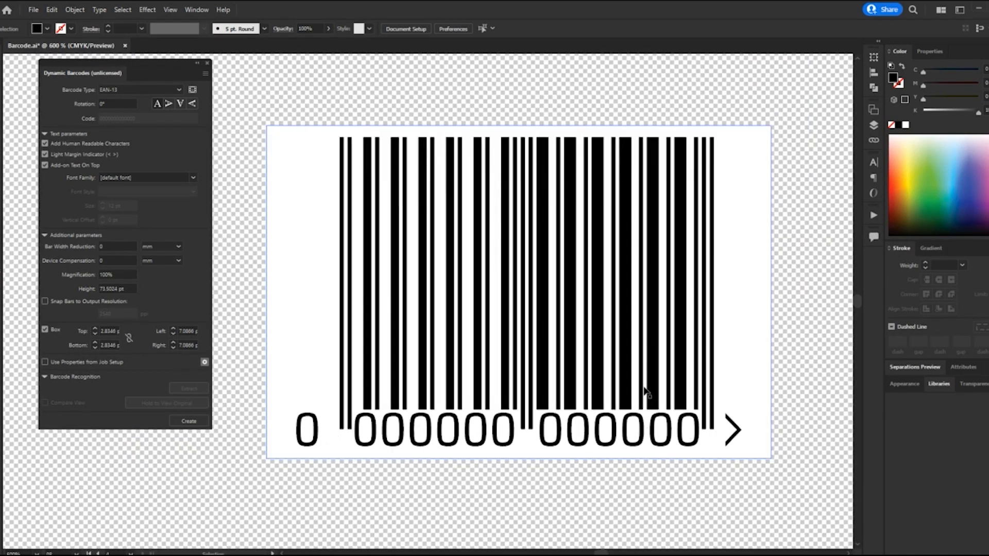
click(646, 393)
click(103, 144)
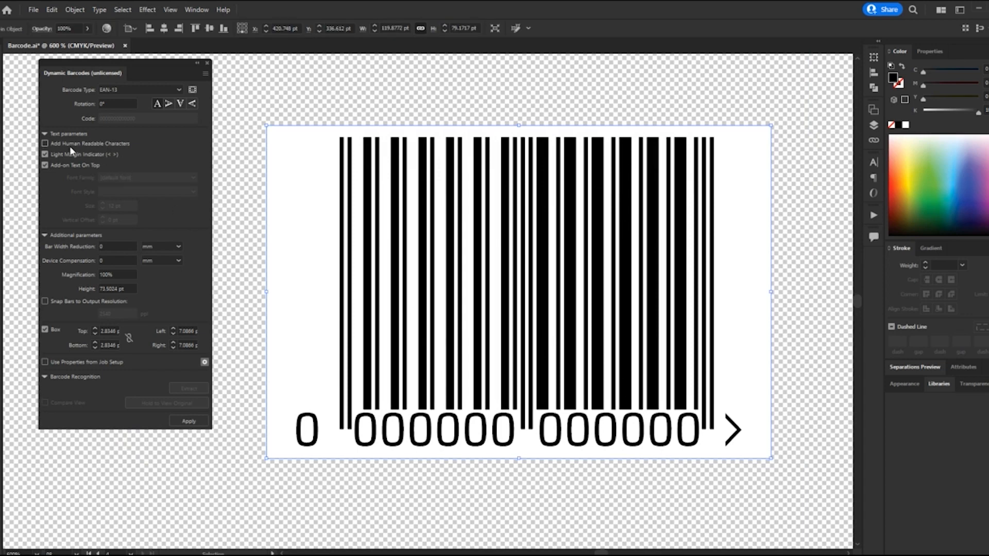
click(196, 421)
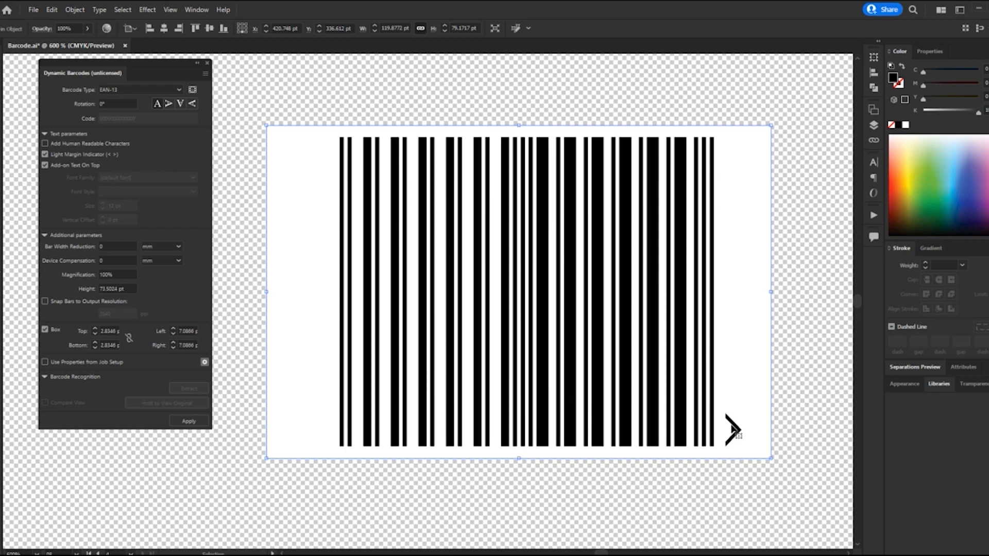
click(93, 154)
click(198, 425)
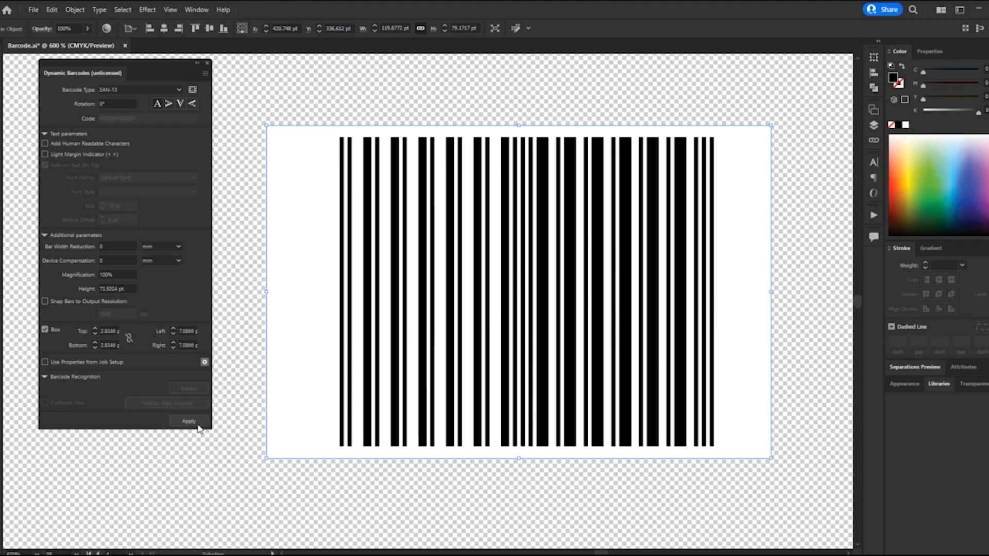
Step: Turn the light margin indicator and human readable characters back on for the EAN-13 barcode and apply them
click(94, 153)
click(103, 143)
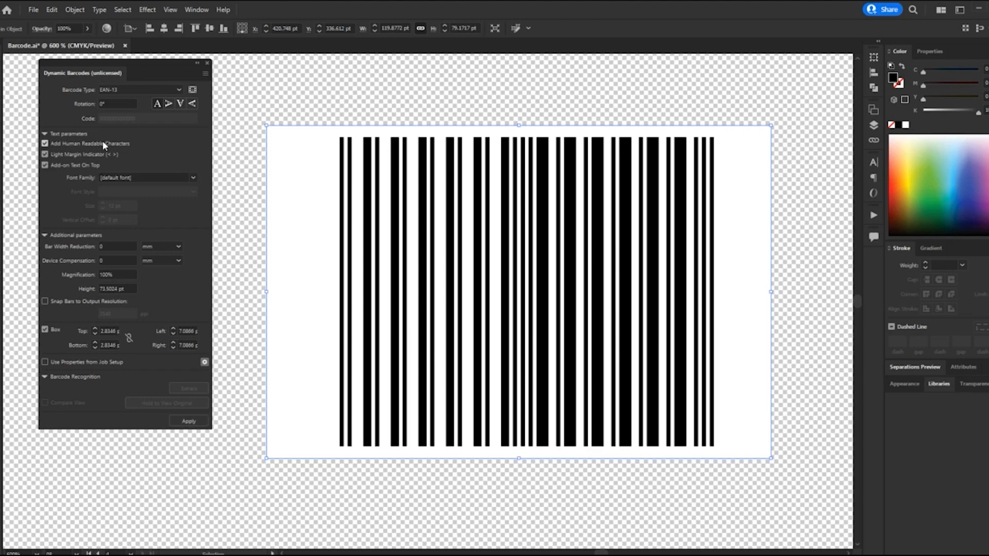
click(195, 420)
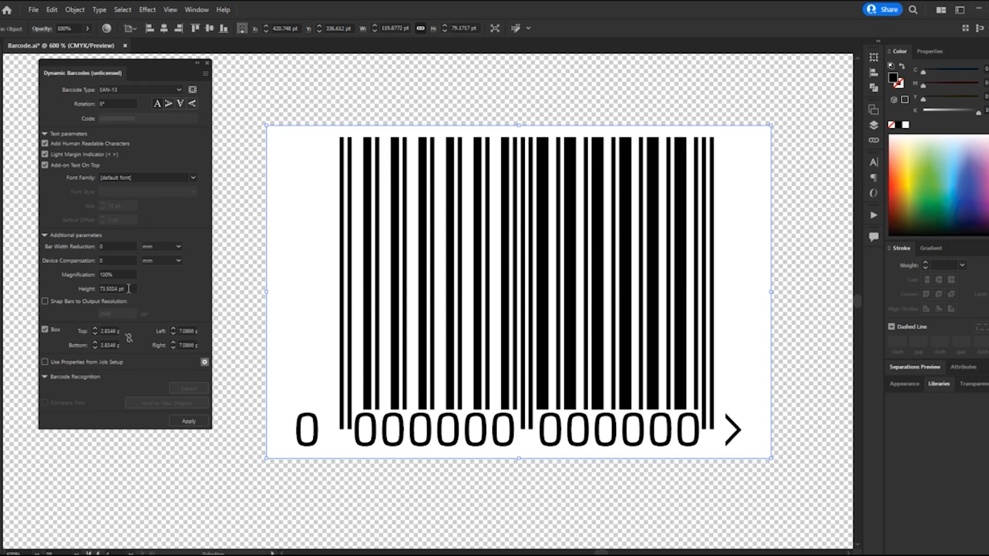
Step: Set the EAN-13 barcode's height to 50 pt and apply it
drag(129, 288, 86, 290)
text(50)
click(180, 423)
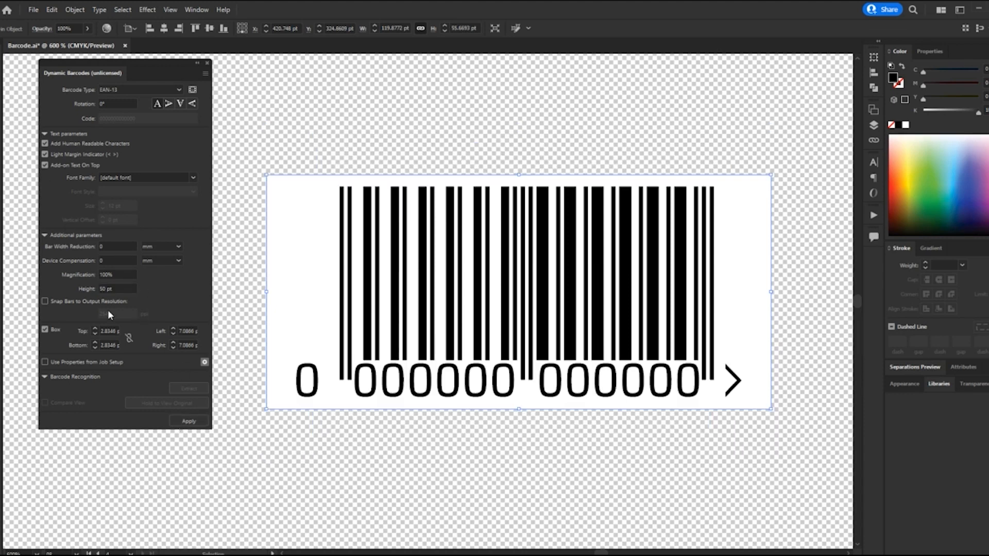
Step: Hide the transparency grid and delete the EAN-13 barcode from the artboard
scroll(366, 316, down, 3)
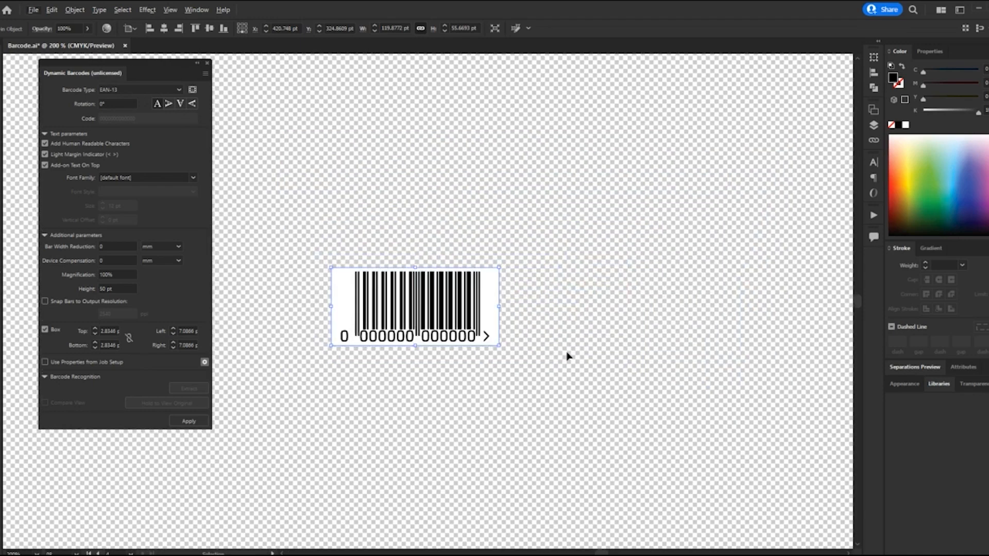
drag(567, 355, 425, 348)
scroll(372, 348, down, 1)
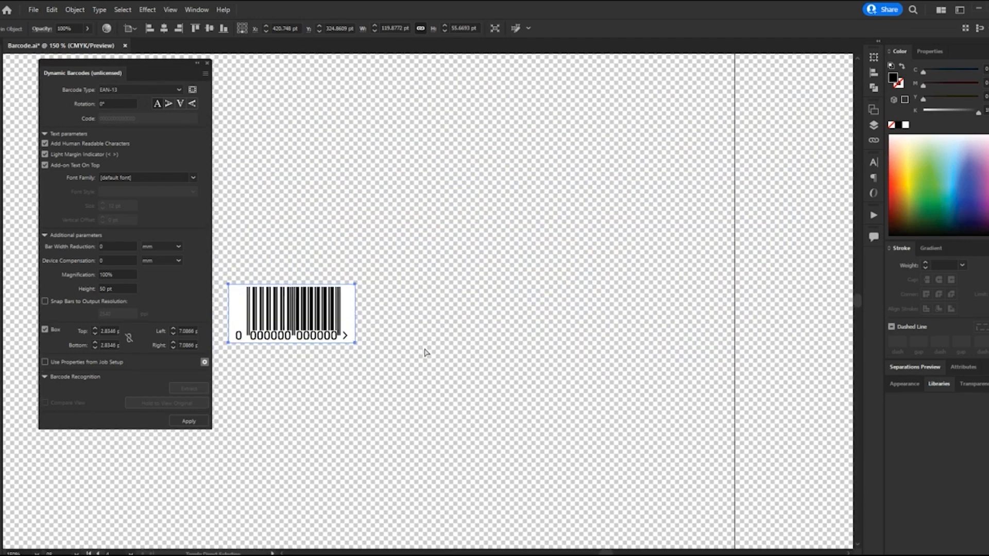
key(ctrl+shift+d)
key(Delete)
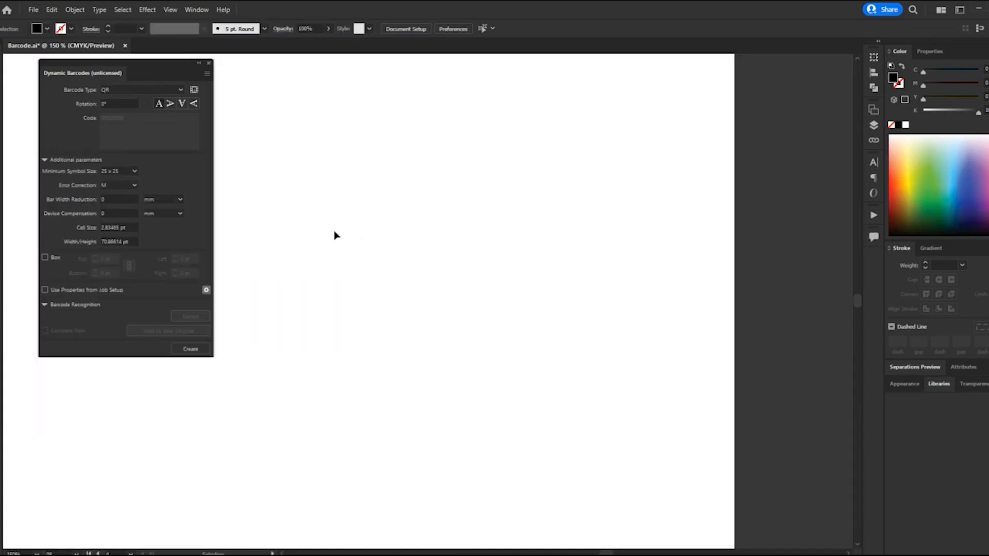
Step: Create a QR barcode with a 25 x 25 minimum symbol size and error correction L, and move it higher on the artboard
click(179, 90)
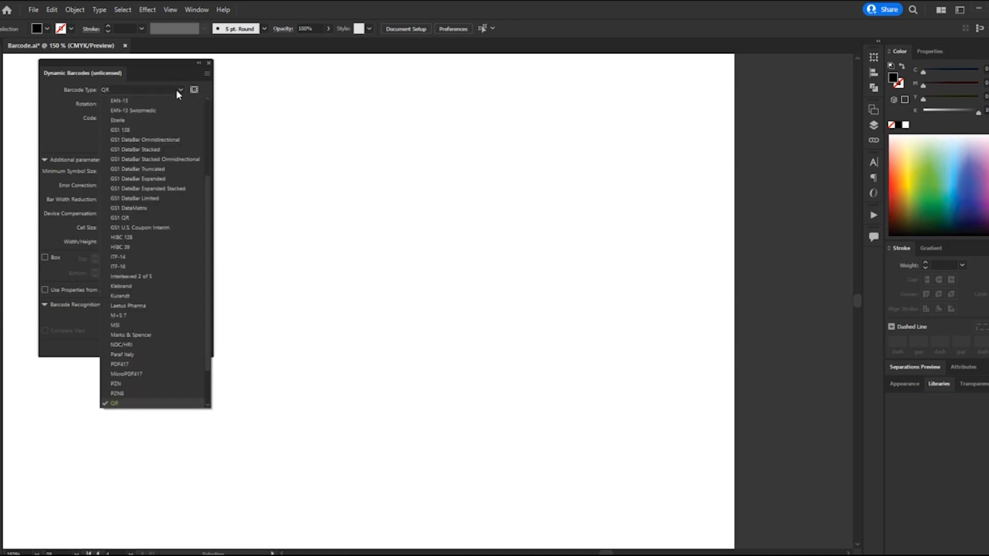
click(153, 402)
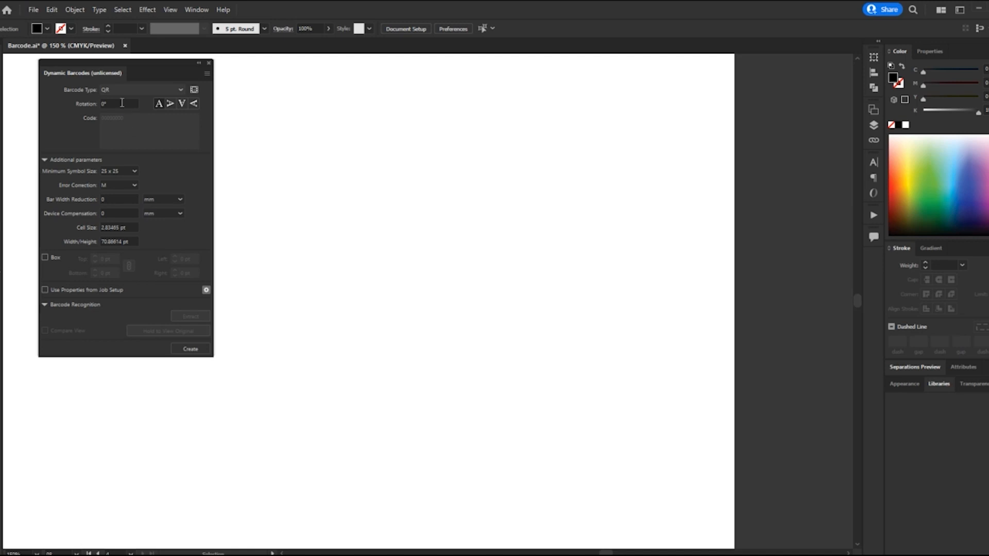
click(134, 171)
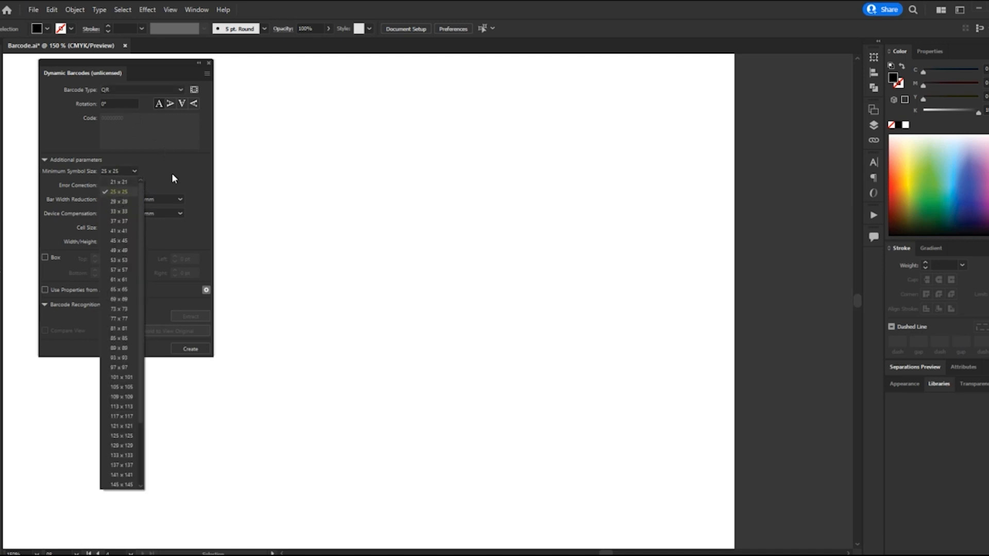
click(169, 171)
click(135, 185)
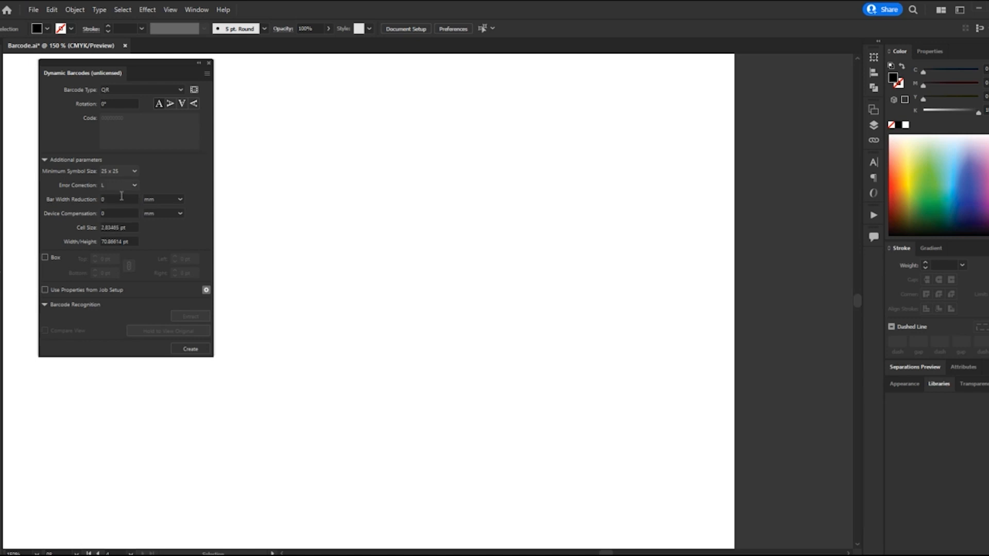
click(190, 350)
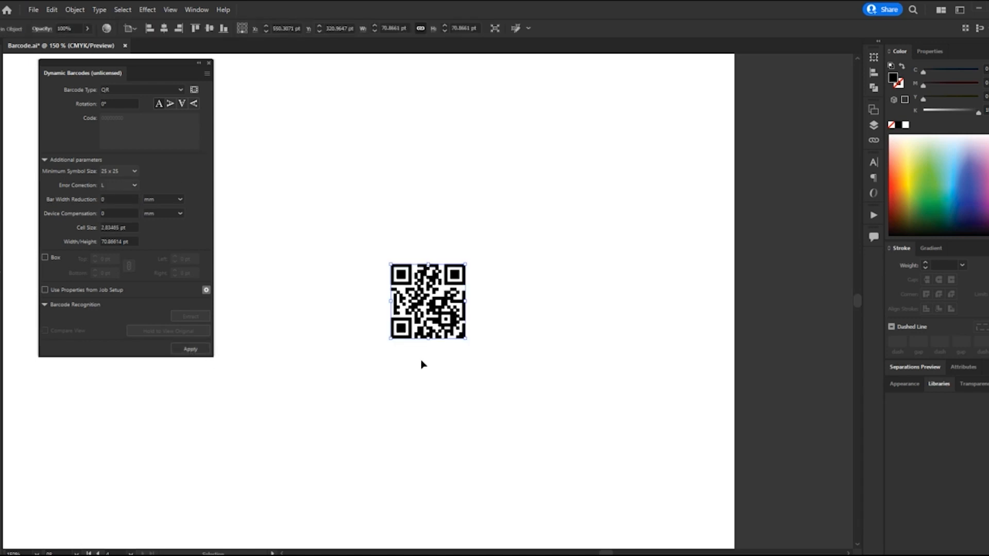
drag(440, 312, 338, 174)
click(456, 205)
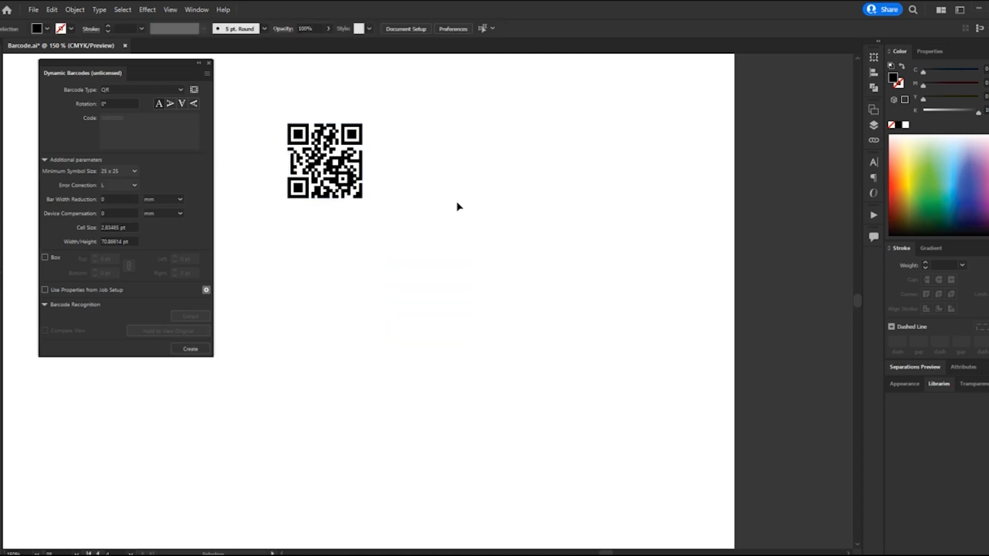
Step: Create a second QR barcode with error correction H and a green fill, and dismiss the color message
click(133, 186)
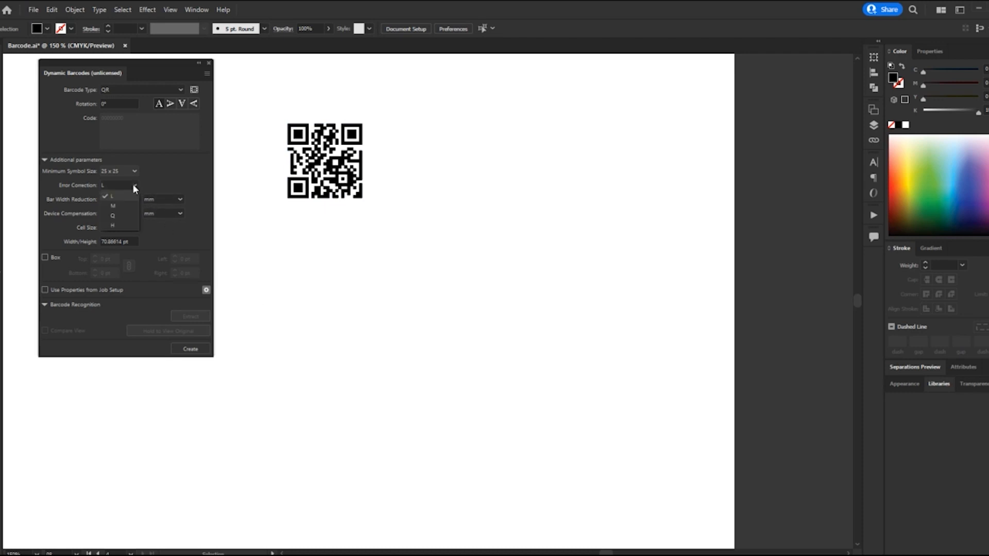
click(113, 228)
click(924, 189)
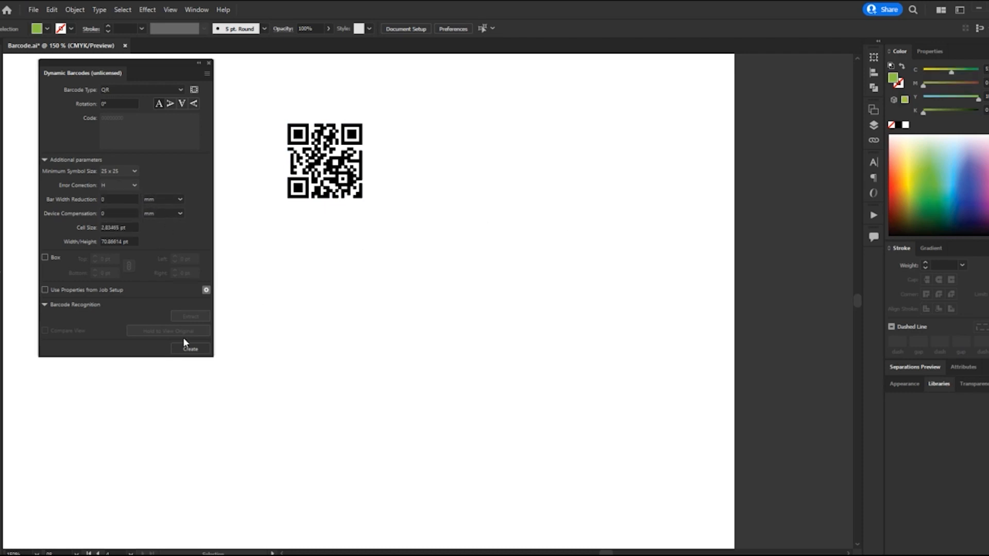
click(190, 349)
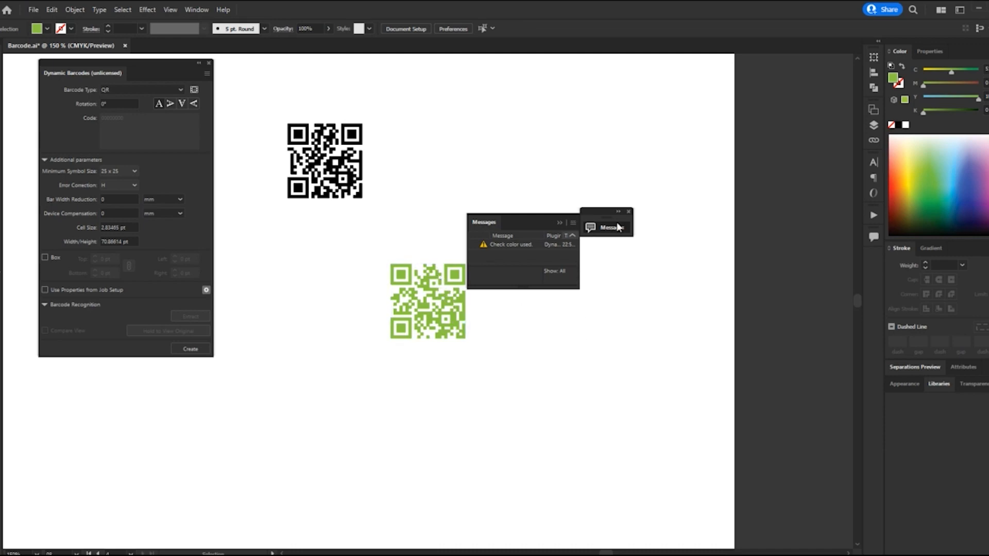
click(629, 212)
Step: Place the green QR code exactly over the black one and compare their patterns up close
scroll(350, 212, up, 2)
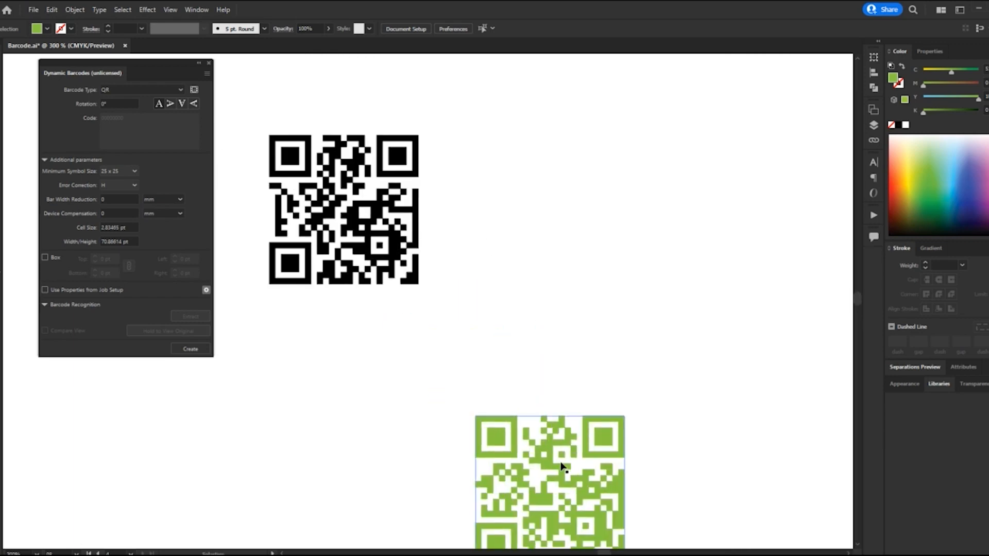
drag(563, 468, 355, 184)
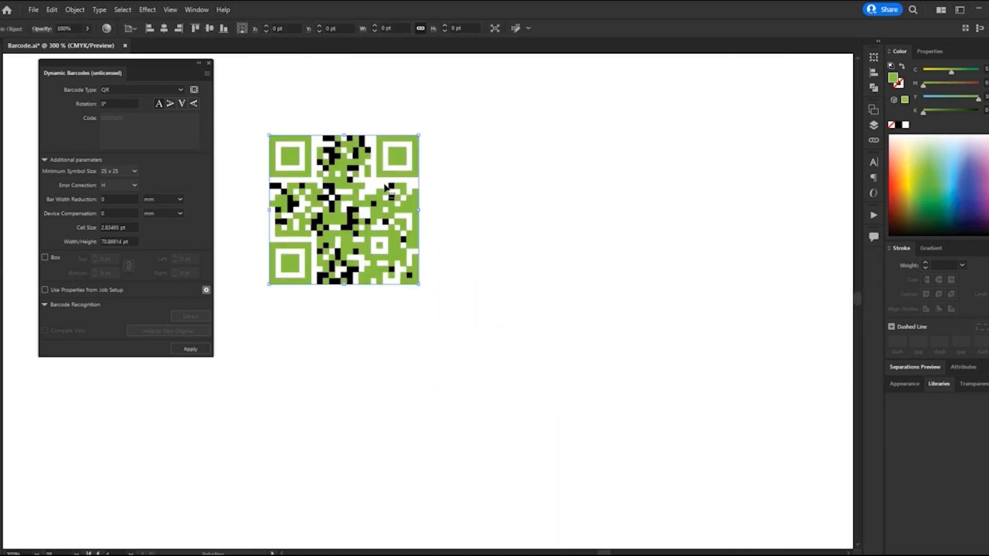
scroll(350, 190, up, 2)
scroll(422, 246, up, 3)
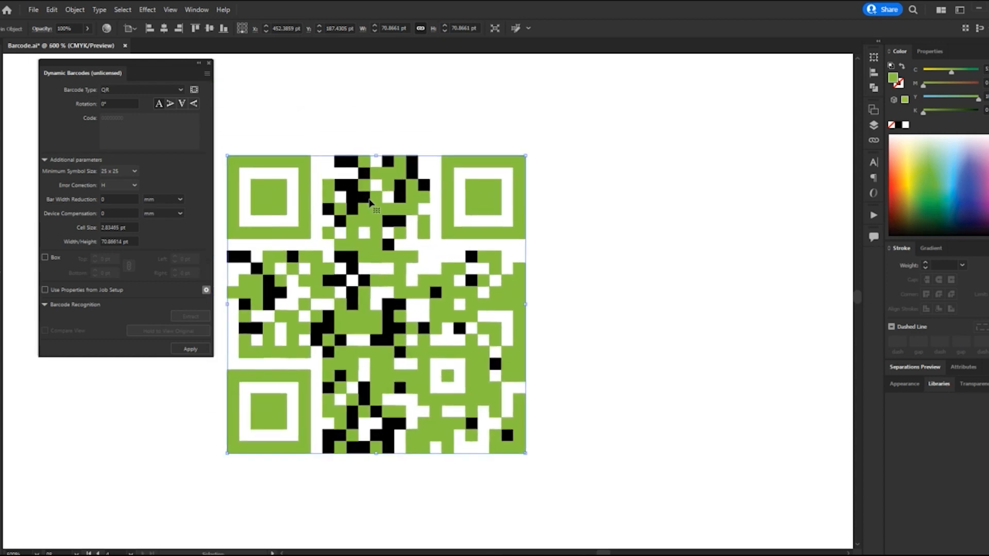
Step: Move the green QR code off the black one so both sit side by side at the same height
scroll(383, 356, down, 1)
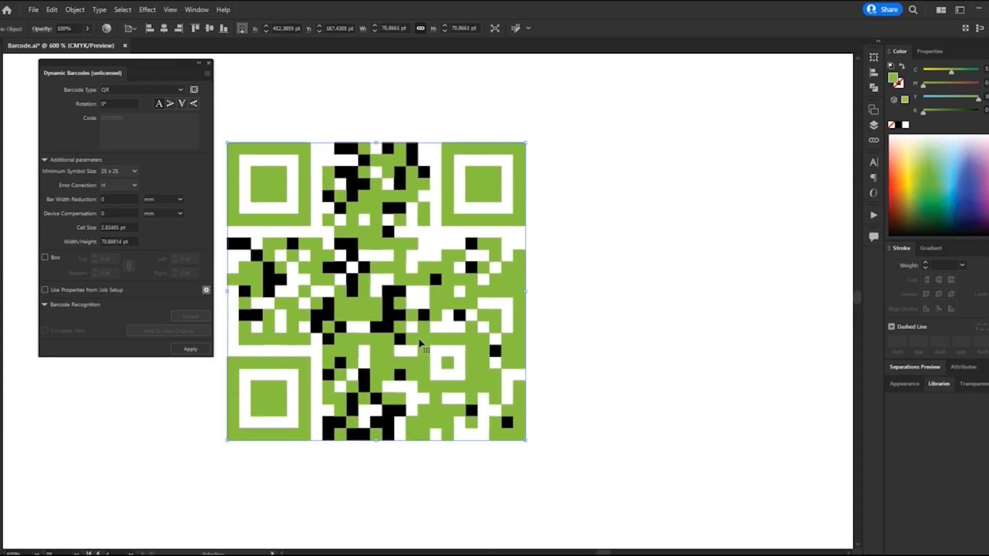
scroll(386, 350, down, 2)
scroll(353, 328, right, 3)
drag(353, 330, 605, 330)
click(640, 326)
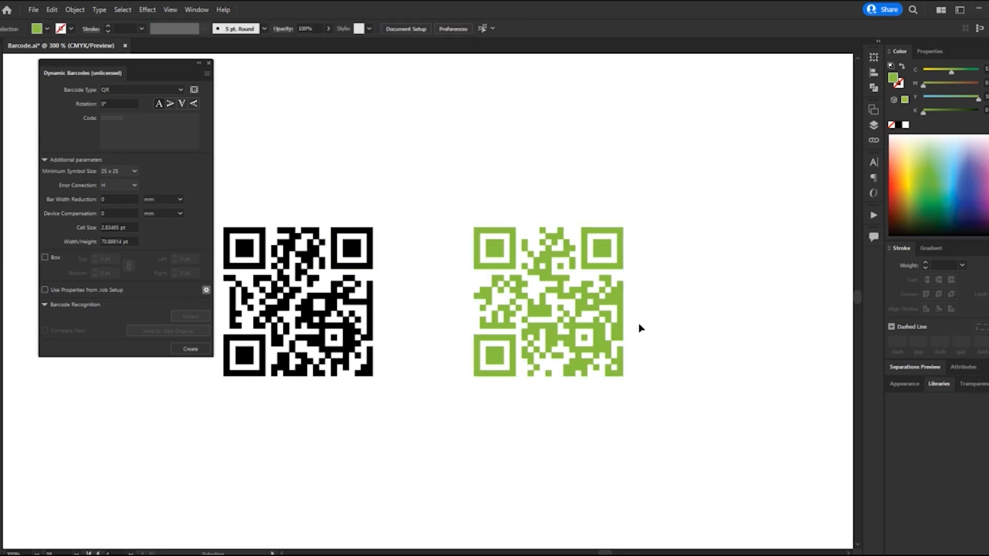
Step: Draw a rectangle about 17 x 15.6 pt over the center of the green QR code and fill it white
key(m)
mouse_move(530, 284)
mouse_down()
mouse_move(587, 311)
mouse_move(567, 316)
mouse_up()
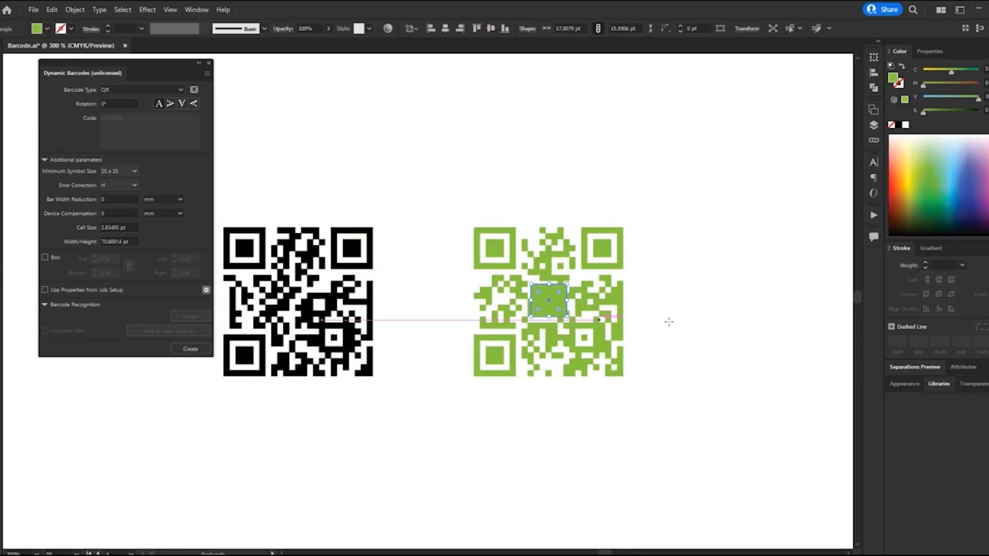
click(905, 124)
click(750, 260)
text(v)
key(Escape)
key(Escape)
key(v)
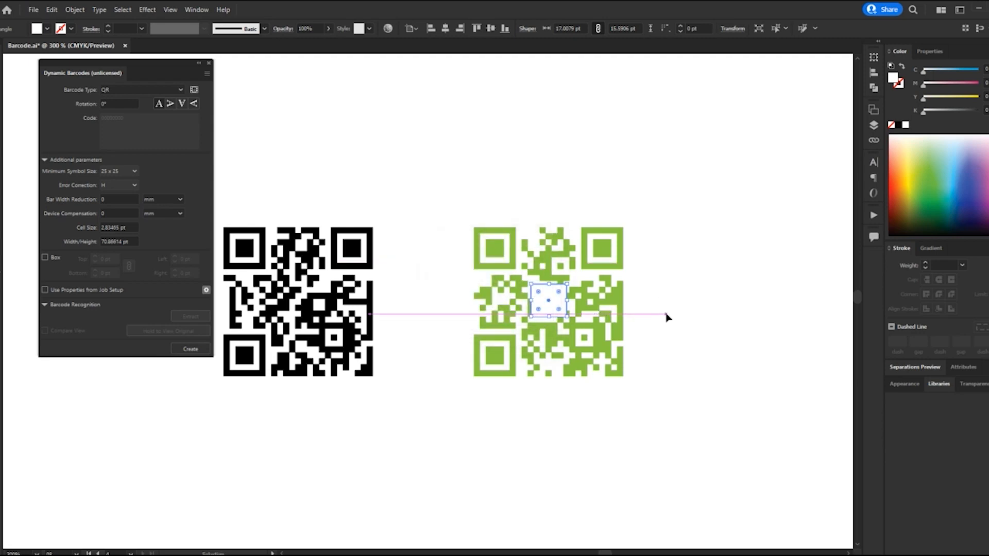
Step: Copy the white rectangle onto the center of the black QR code at the same height
click(667, 316)
click(549, 311)
shift+click(590, 240)
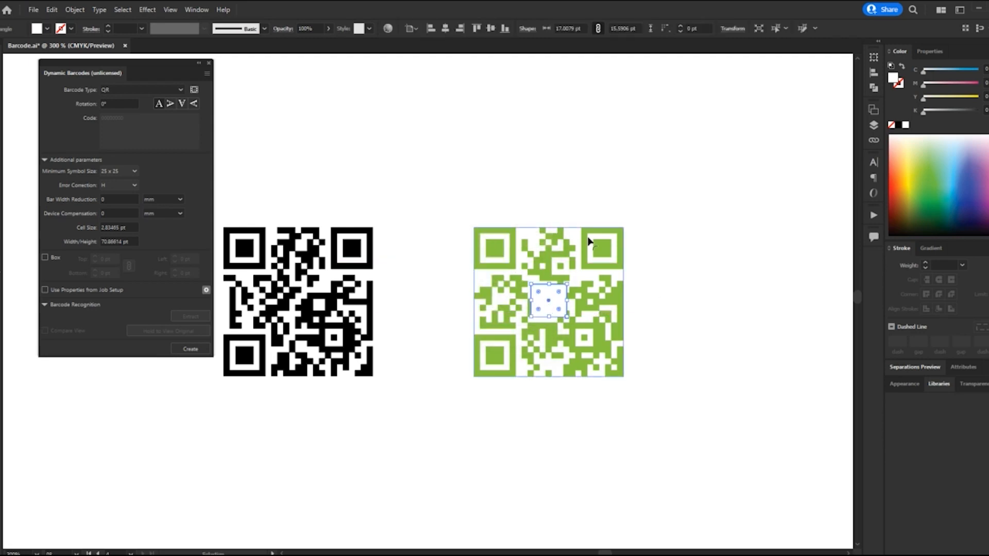
drag(550, 299, 300, 300)
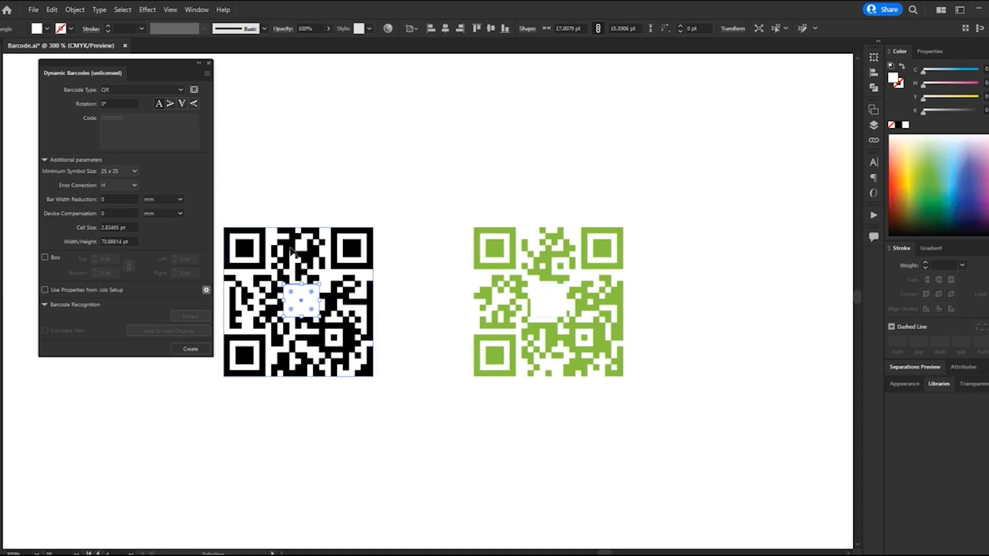
click(432, 298)
Step: Delete both QR codes and their white rectangles from the artboard
scroll(425, 305, down, 4)
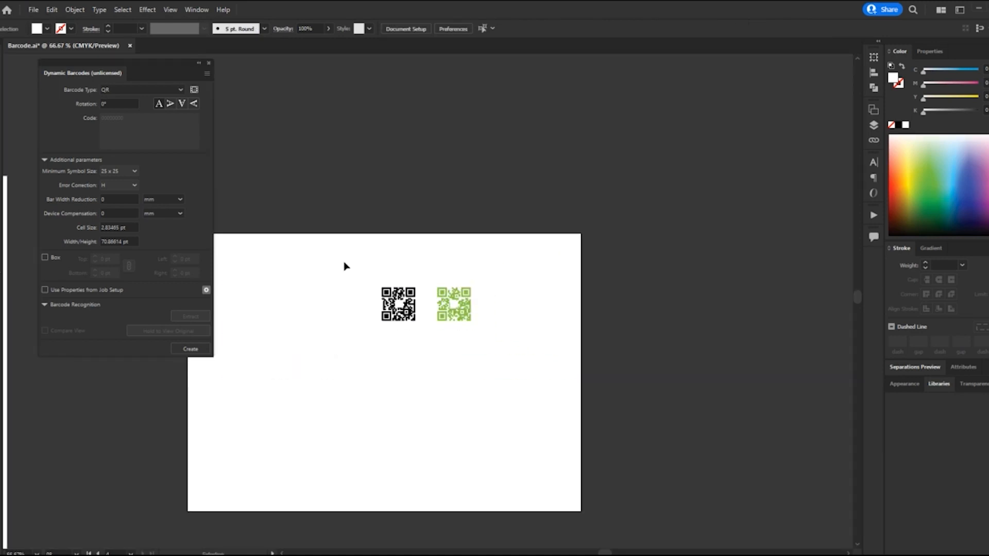
drag(345, 266, 579, 394)
key(Delete)
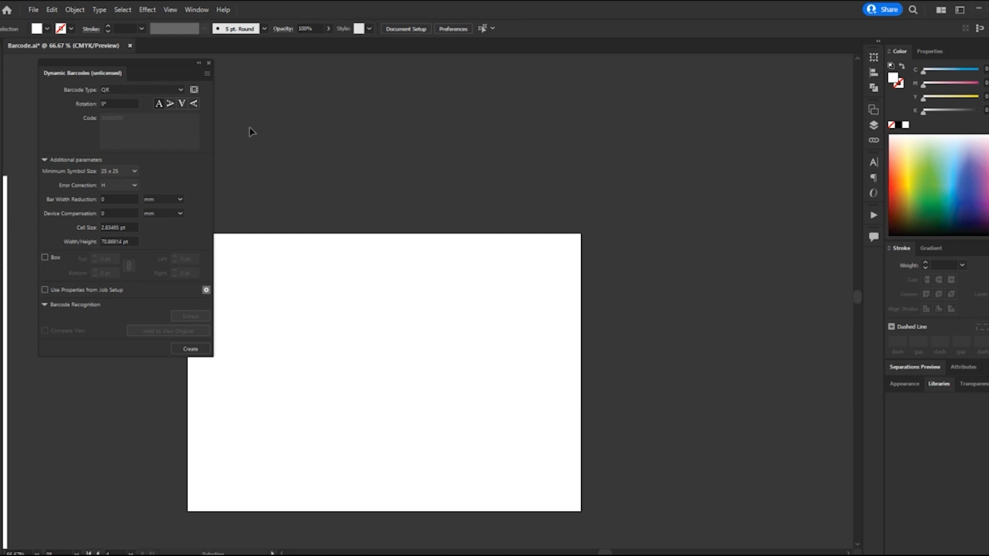
Step: Create an ITF-14 barcode with Smax and Smin set to 0 and a light blue fill, and dismiss the color messages
click(181, 90)
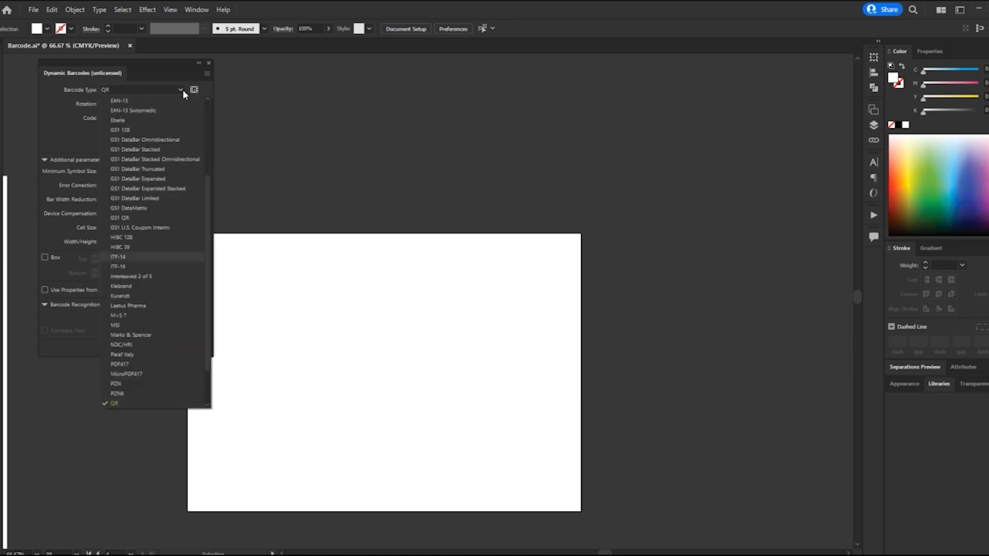
key(Return)
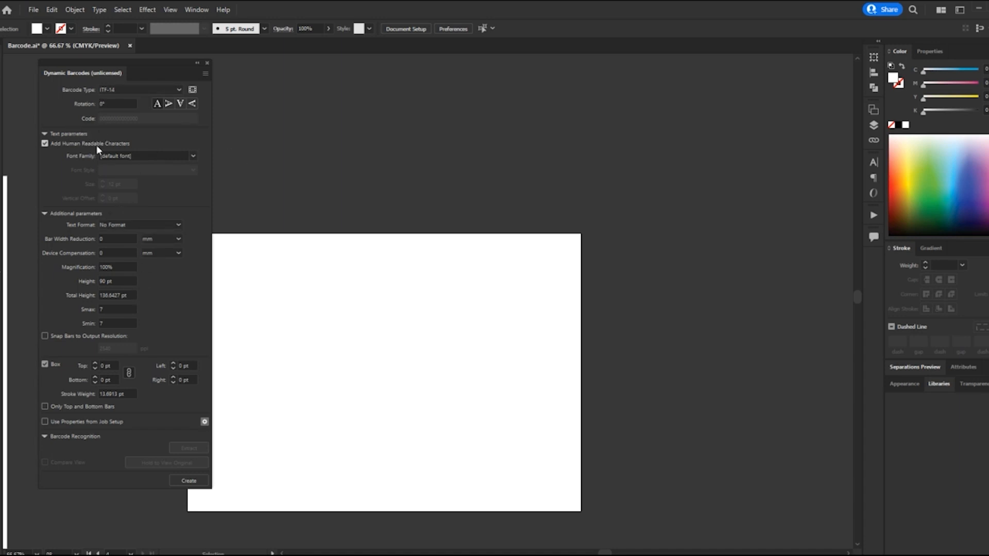
click(94, 309)
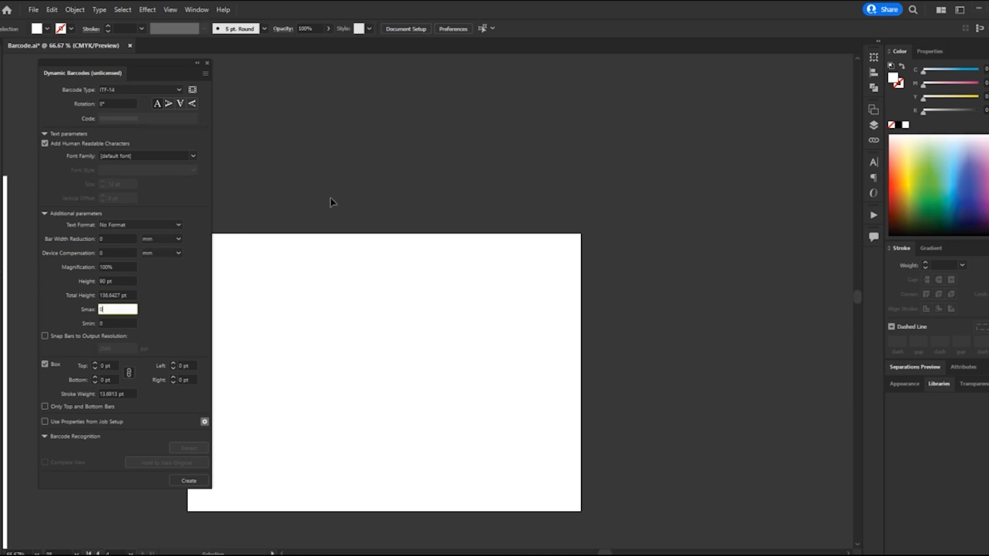
key(Tab)
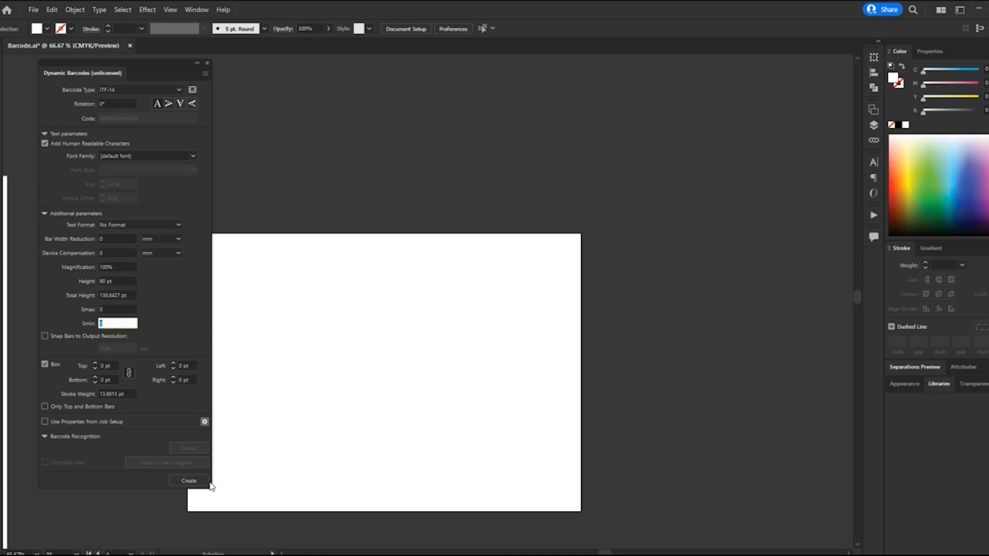
click(191, 480)
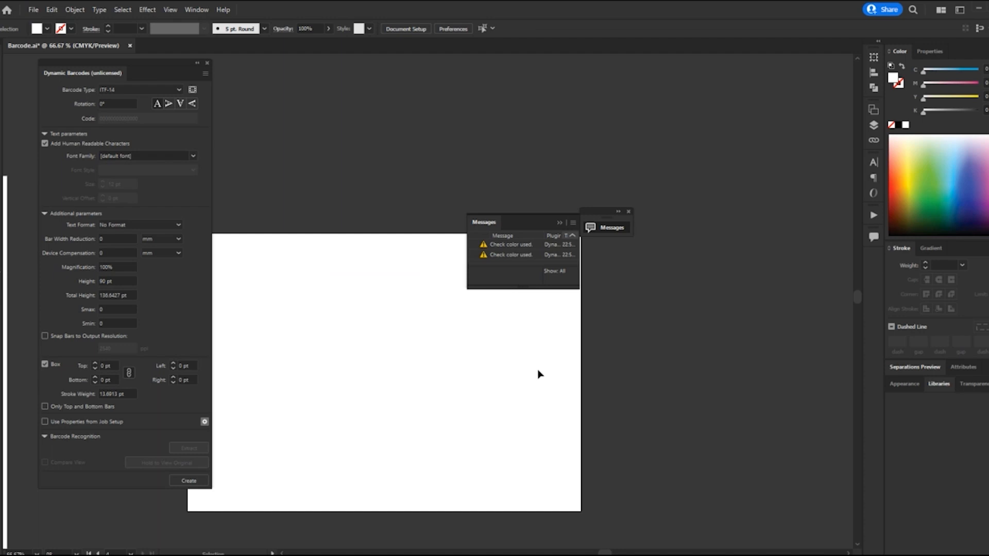
click(512, 398)
scroll(505, 319, up, 3)
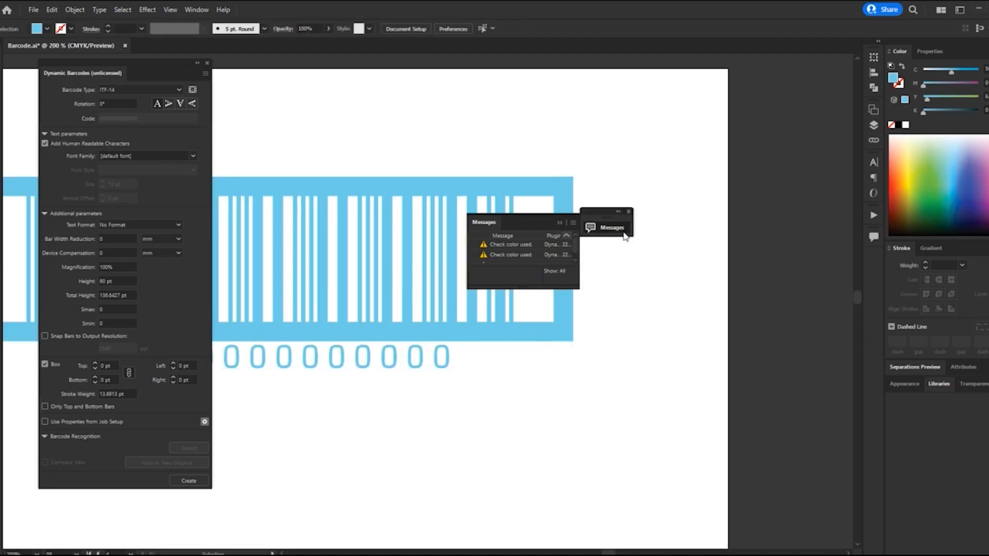
click(628, 212)
scroll(688, 335, down, 3)
scroll(595, 355, up, 2)
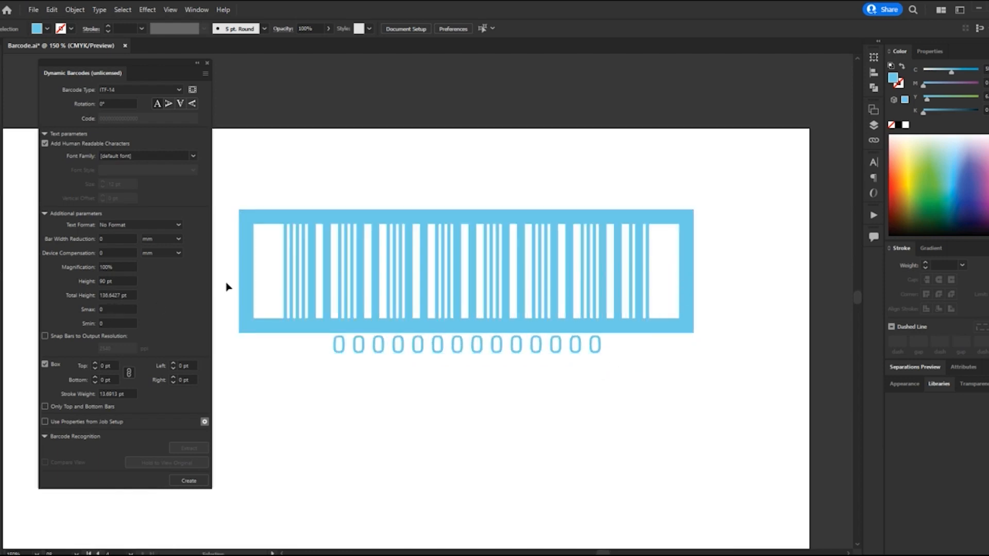
click(129, 310)
text(7)
key(Tab)
text(7)
click(189, 481)
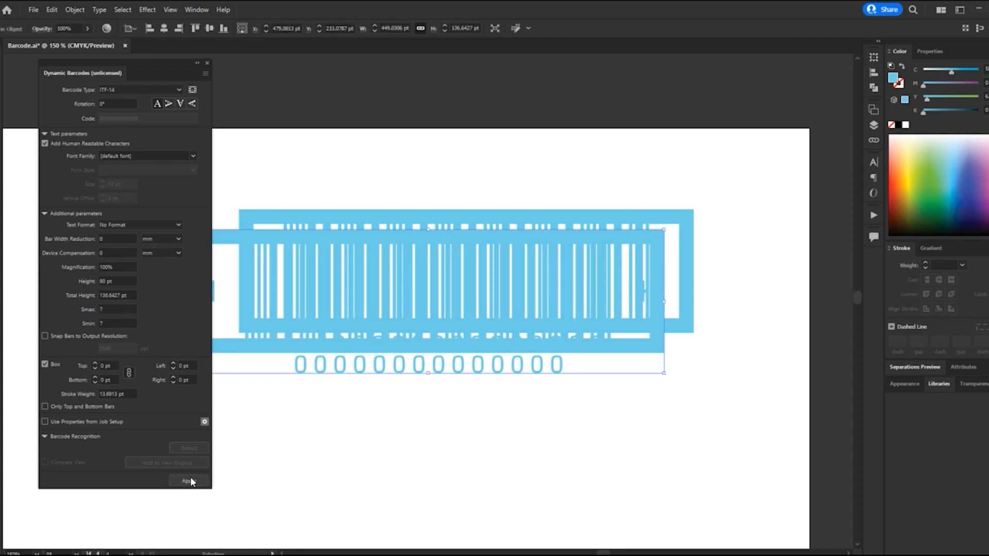
scroll(737, 410, down, 2)
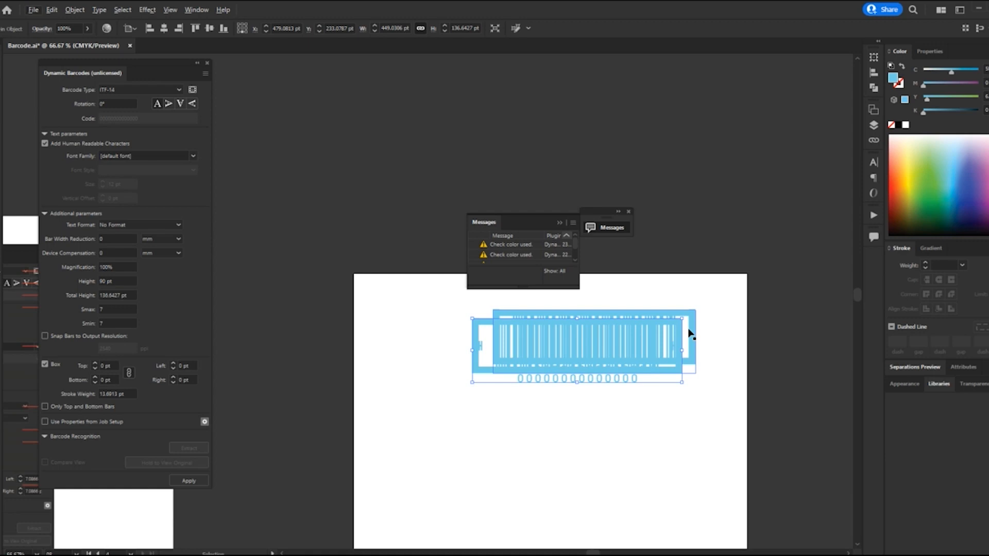
key(Delete)
Step: Set both Smax and Smin of the existing ITF-14 barcode to 7 and apply the change
click(691, 334)
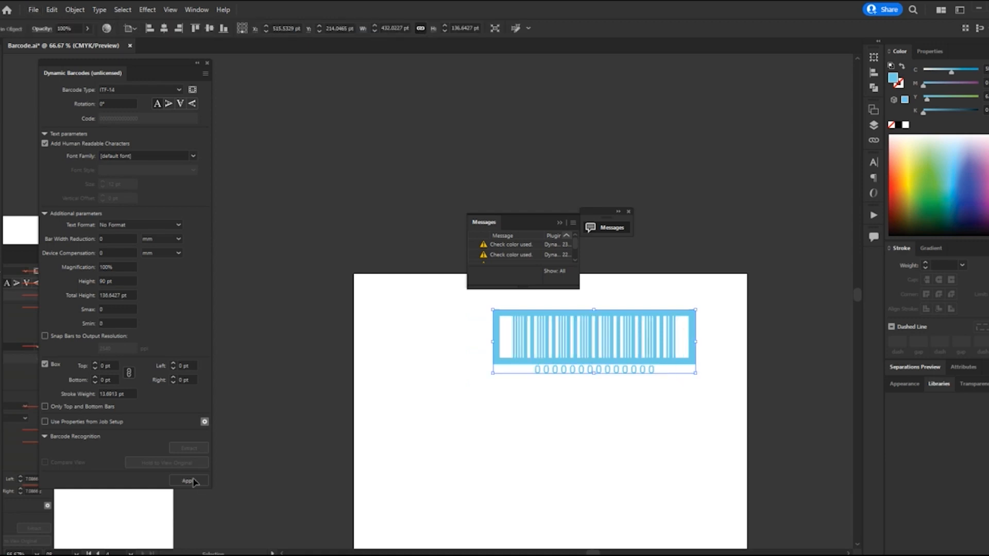
click(117, 308)
key(Tab)
key(shift+Tab)
click(189, 480)
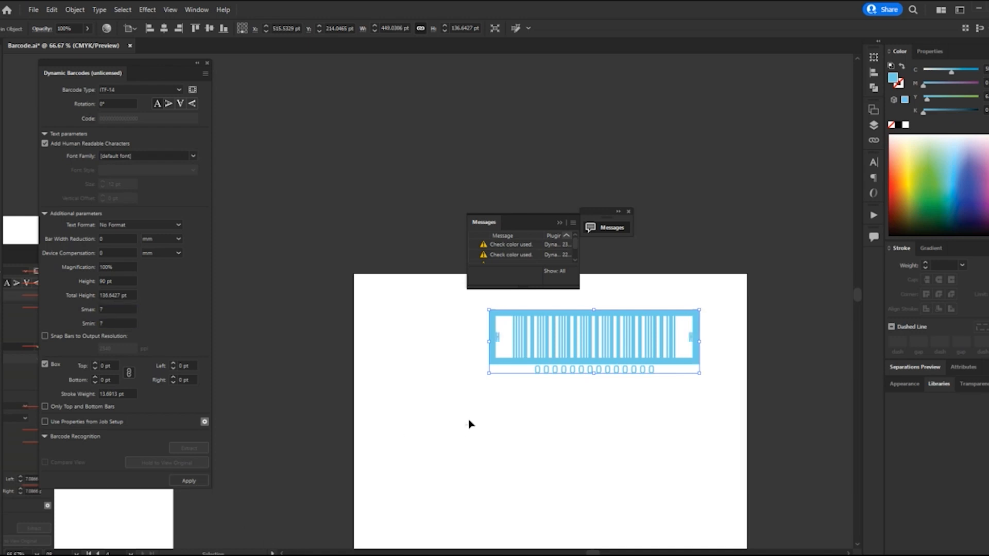
Step: Examine the H mark inside the barcode's box up close and apply an Smax of 5 to the barcode
click(468, 422)
scroll(503, 366, up, 5)
scroll(402, 332, up, 4)
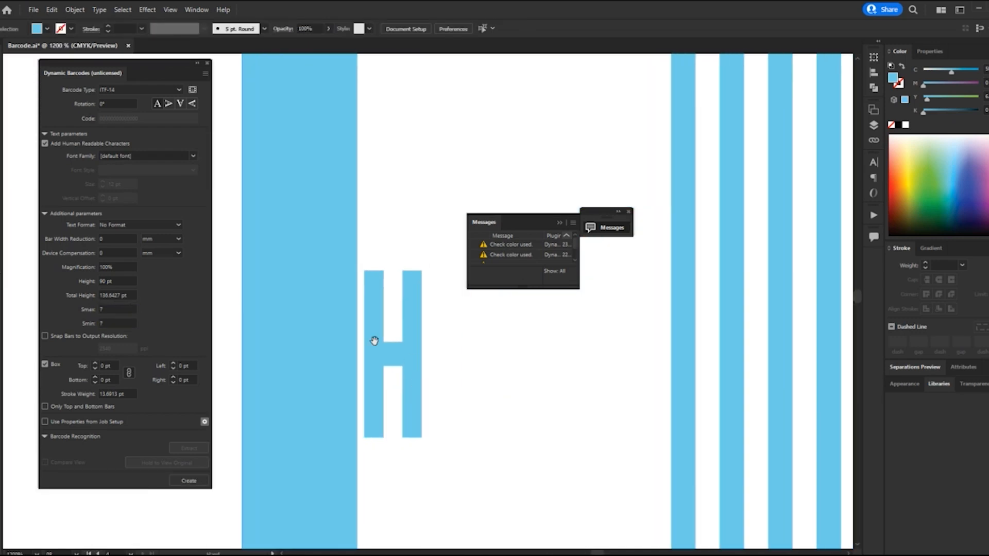
click(415, 347)
click(100, 309)
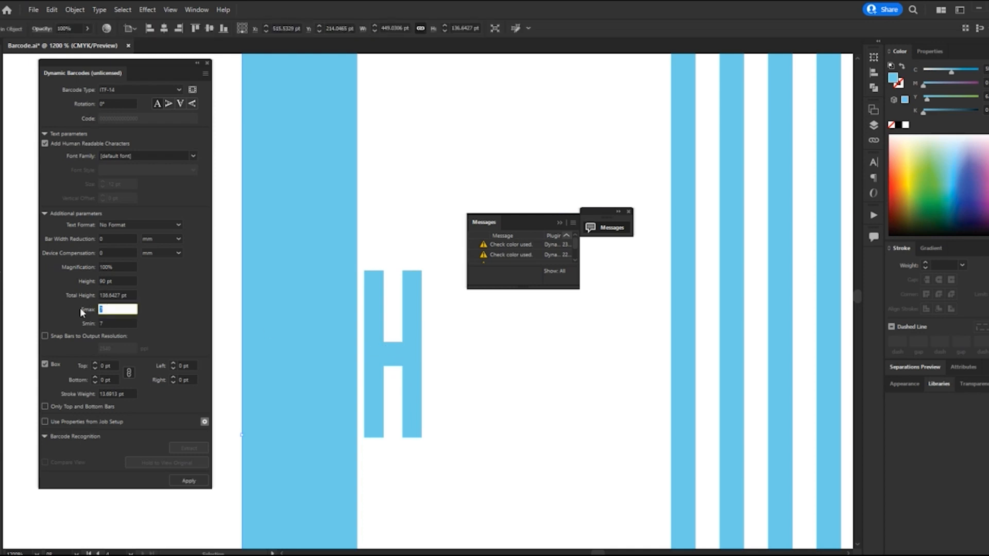
text(5)
click(198, 483)
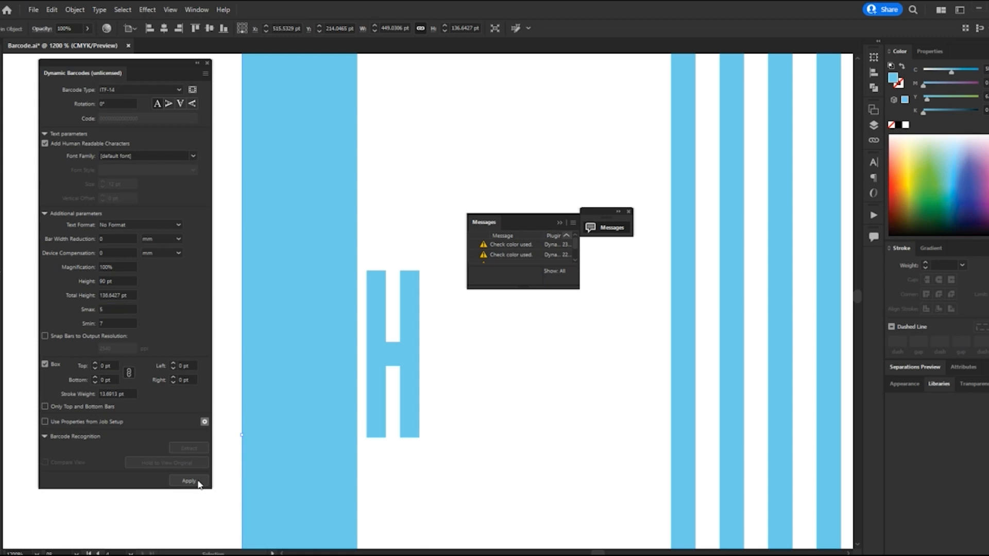
Step: Set the barcode's Smax back to 7 and apply it
click(108, 307)
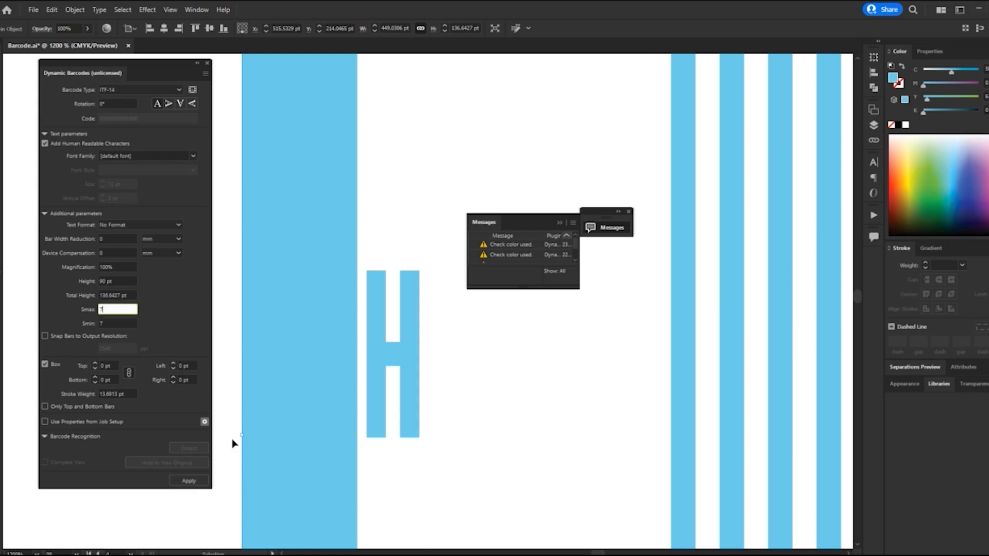
text(7)
click(200, 475)
scroll(245, 353, down, 1)
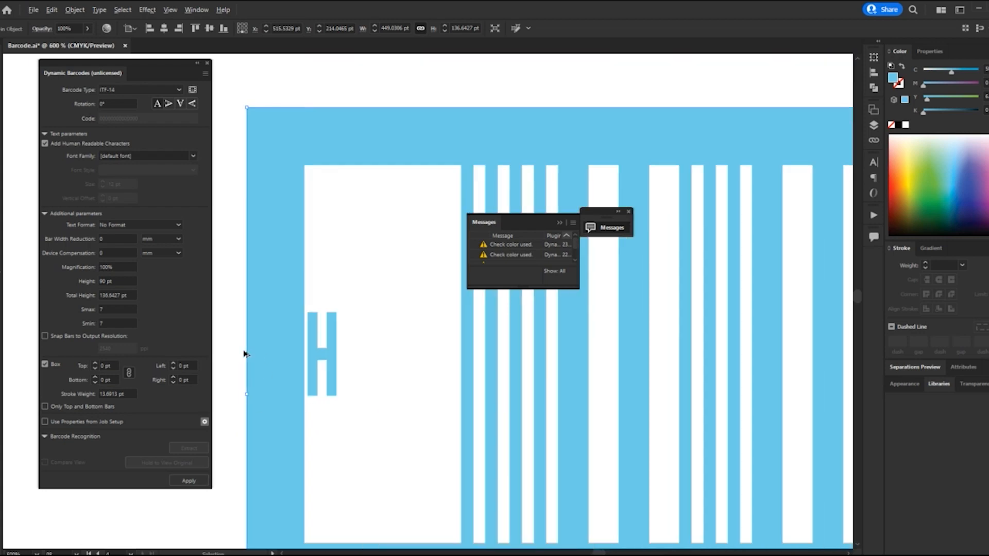
Step: Apply the ITF-14 barcode without its box, and restore the box around it
scroll(246, 353, down, 4)
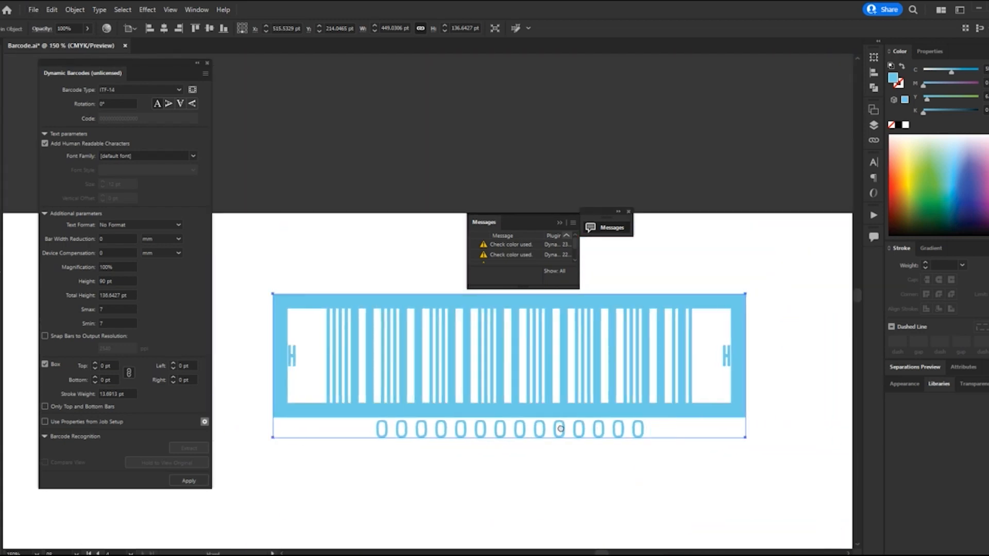
click(54, 364)
click(188, 481)
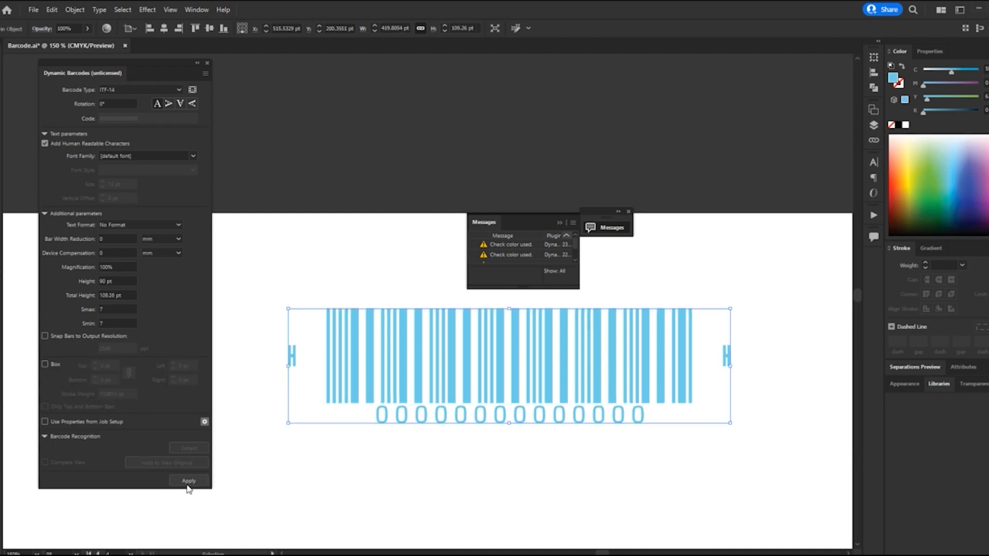
click(54, 364)
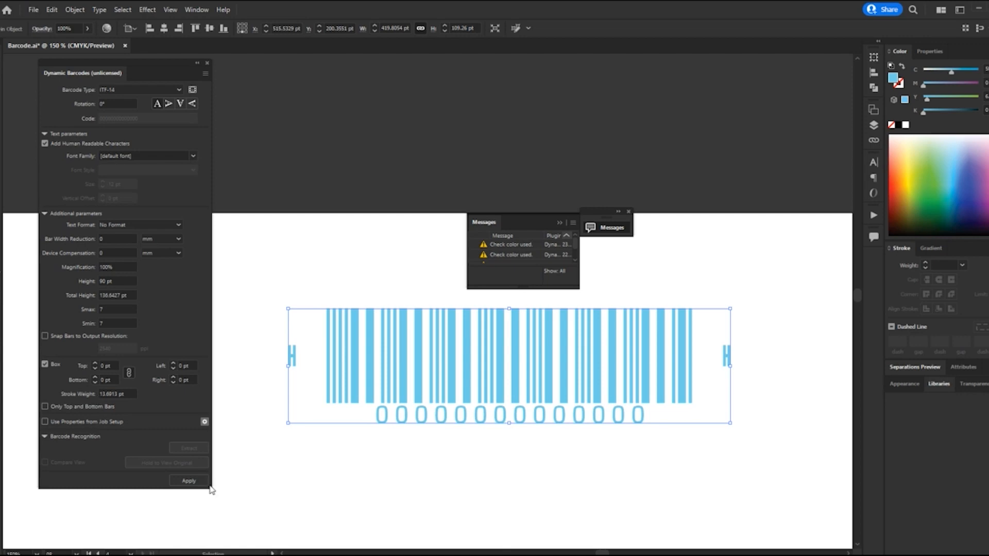
click(190, 481)
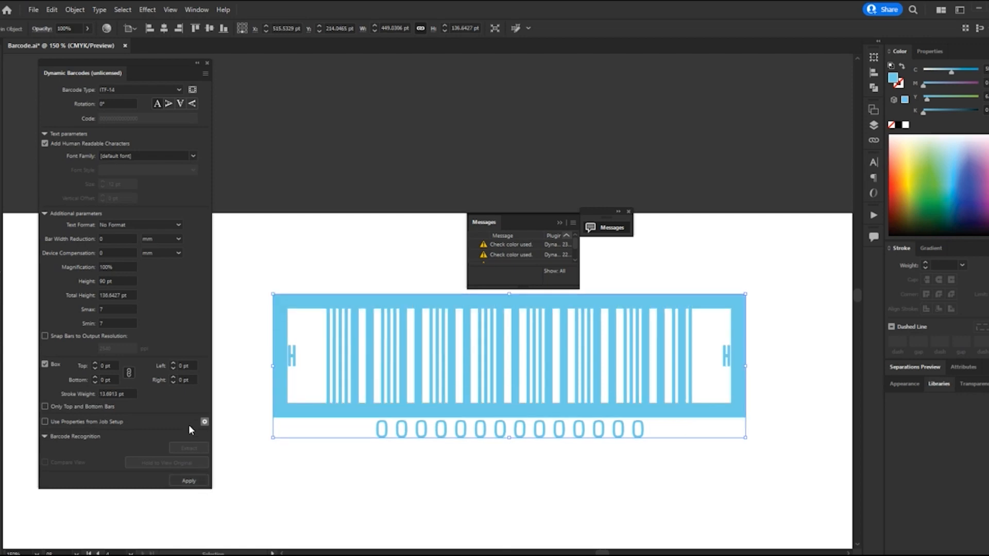
Step: Set the barcode's magnification to 150% and view the whole enlarged barcode
click(117, 266)
text(150)
click(198, 481)
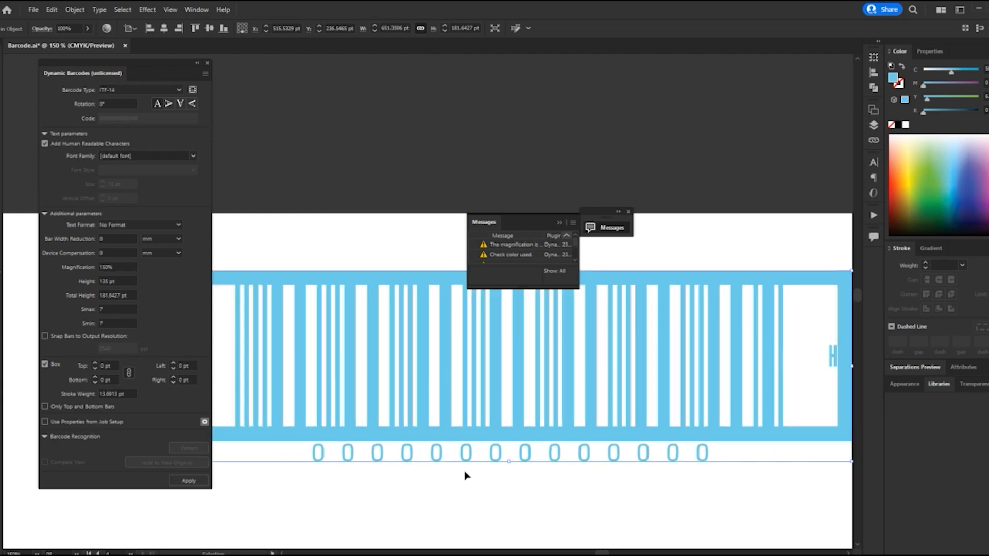
scroll(529, 463, down, 2)
scroll(464, 466, up, 2)
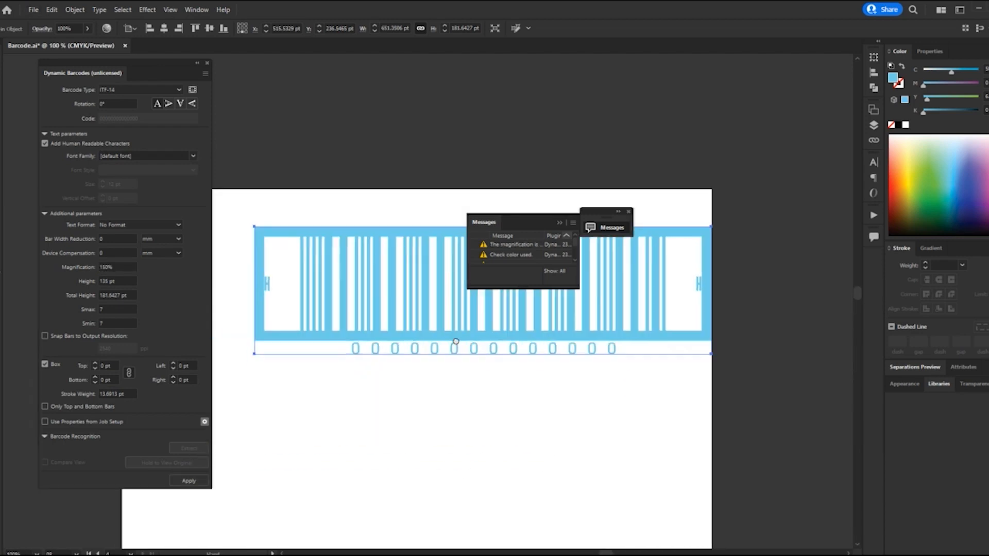
Step: Try the text formats 3 5 5 1 and 1 2 5 5 1 on the barcode's readable digits
click(177, 223)
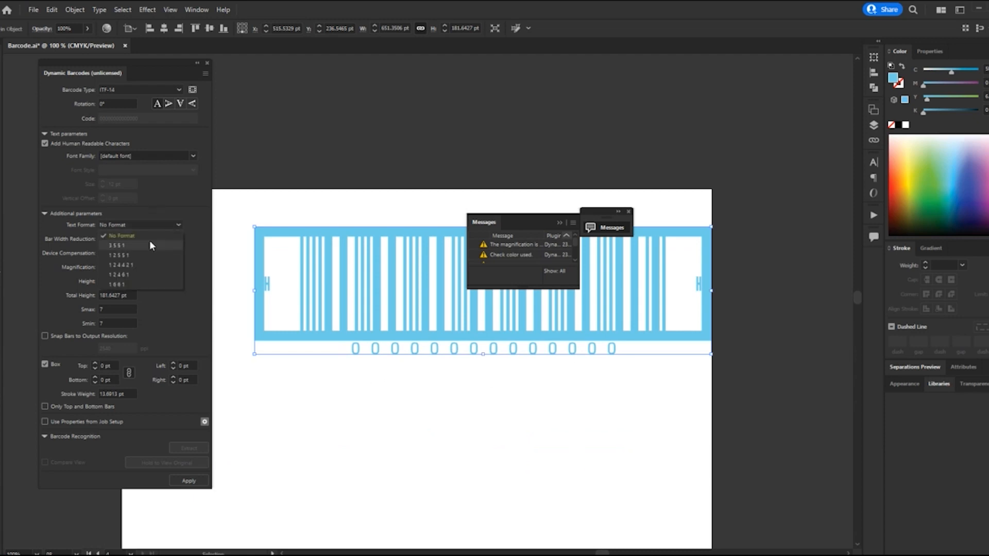
click(151, 245)
click(181, 480)
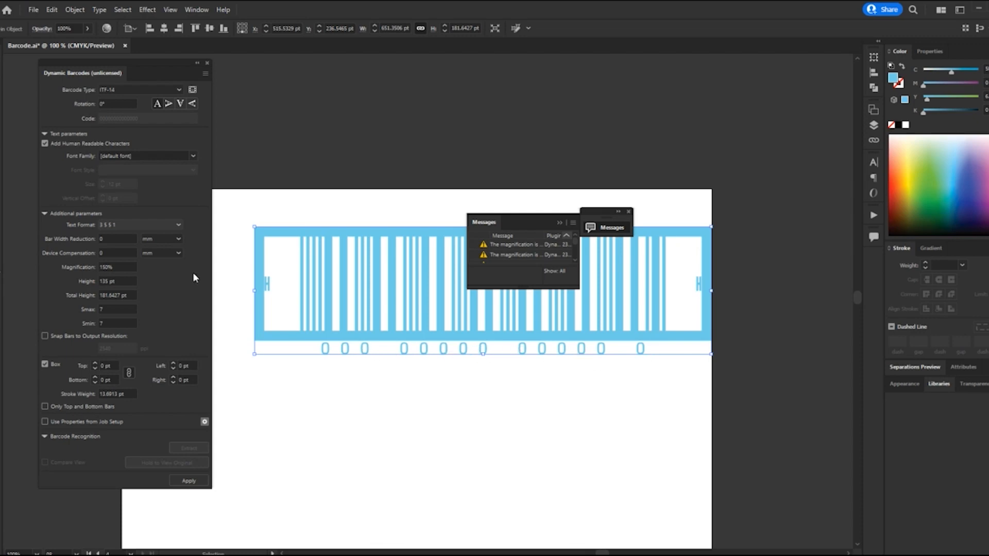
click(178, 225)
click(146, 258)
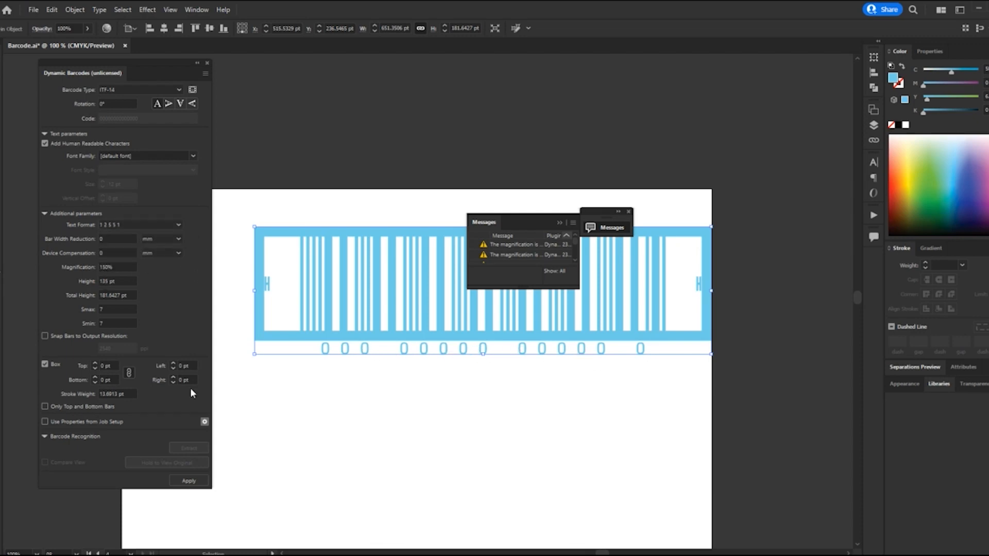
click(189, 485)
Step: Apply the text format 1 2 4 4 2 1 to the barcode's readable digits
click(178, 225)
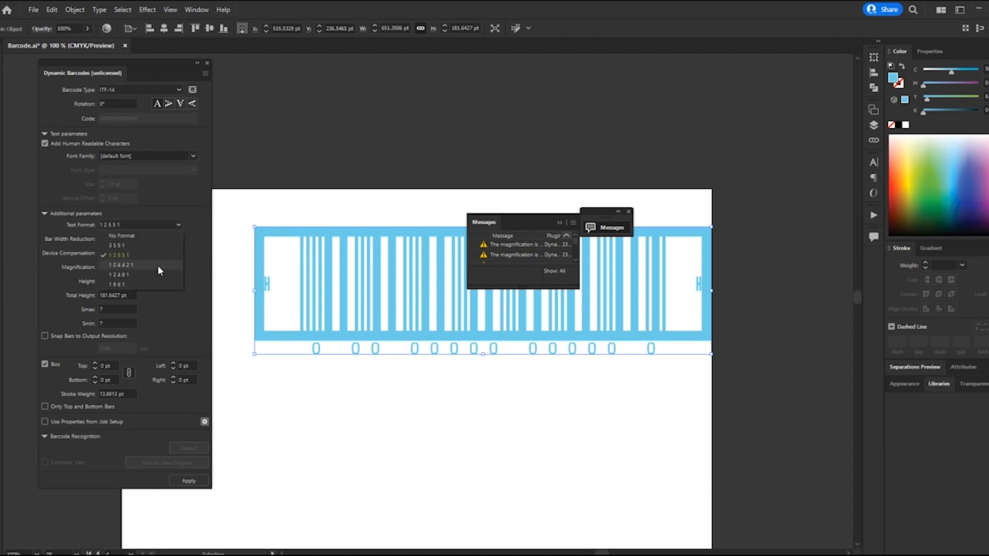
click(152, 264)
click(193, 483)
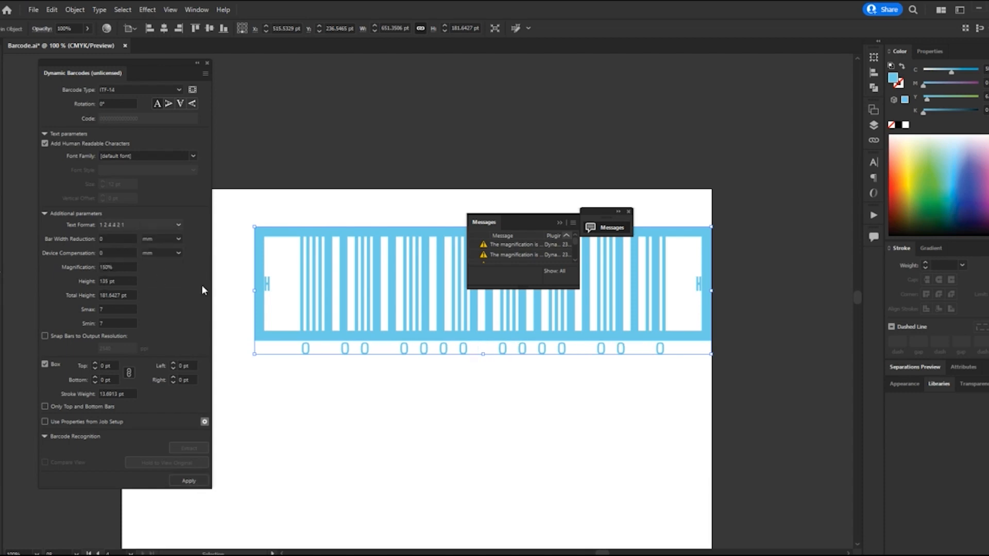
Step: Apply the text format 1 2 4 6 1 to the ITF-14 barcode's readable digits
click(177, 226)
click(167, 277)
click(189, 480)
click(682, 454)
Step: Delete the ITF-14 barcode and move the floating Messages panel off the artboard
click(631, 326)
key(Delete)
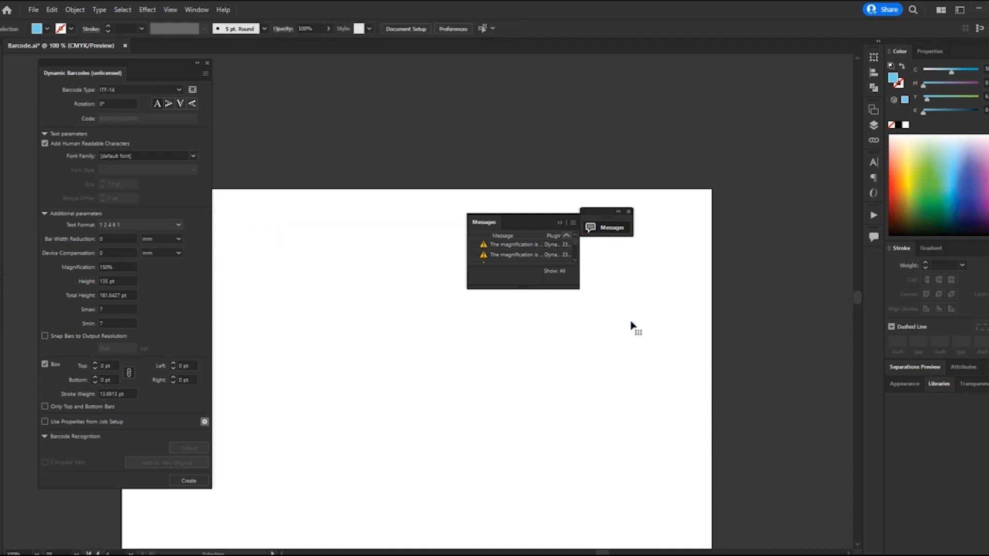
click(608, 211)
drag(607, 211, 629, 36)
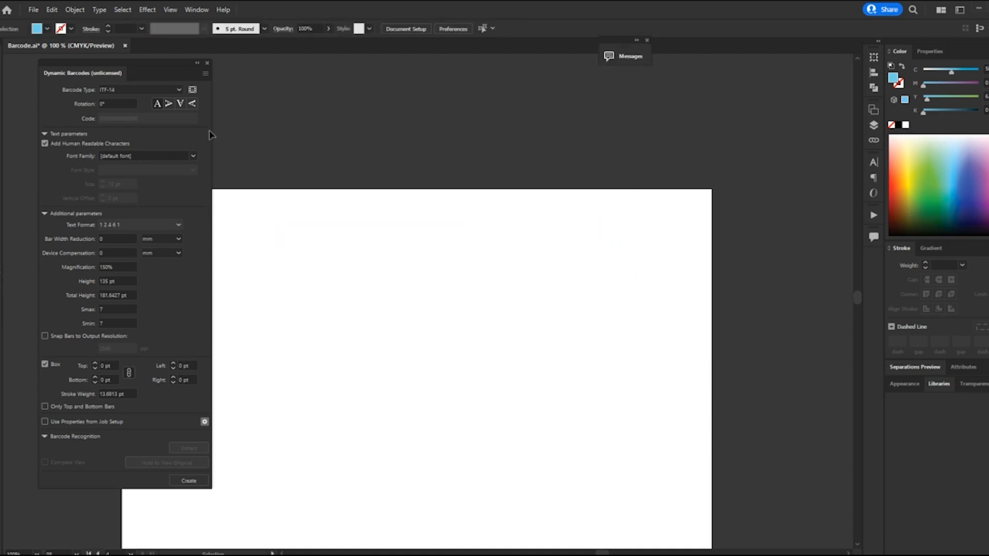
Step: Create an EAN-8 barcode with the default settings and view the whole barcode up close
click(175, 85)
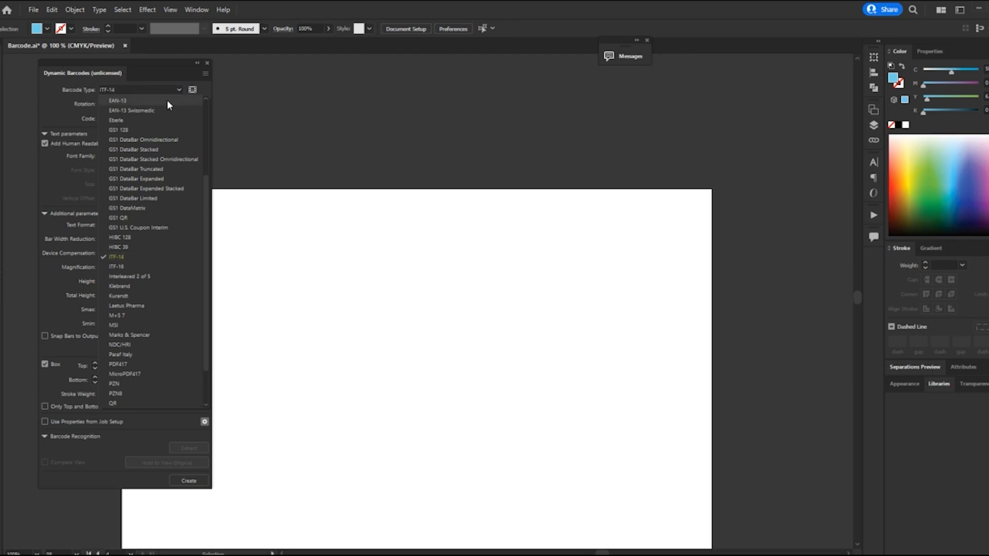
scroll(167, 103, up, 2)
click(147, 150)
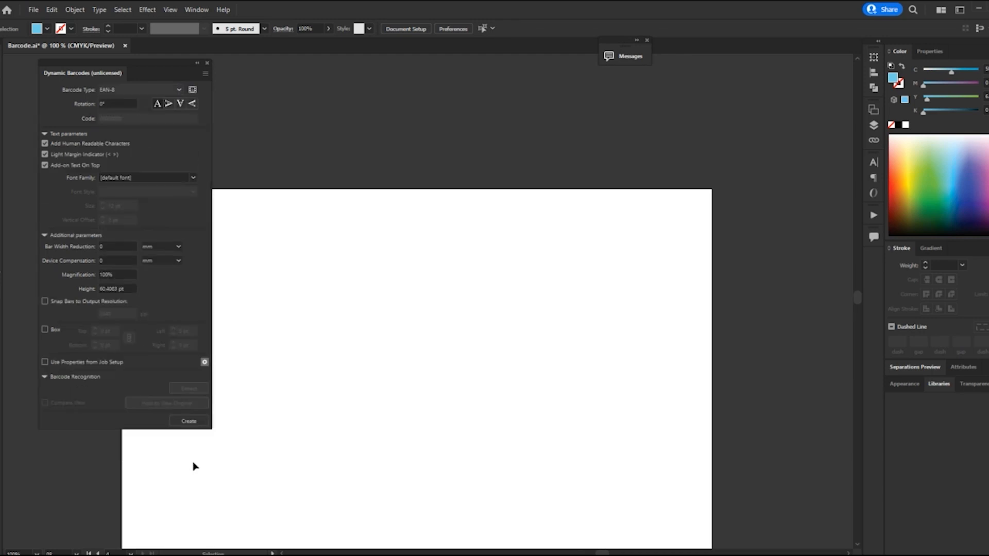
click(198, 416)
click(407, 439)
scroll(430, 327, up, 6)
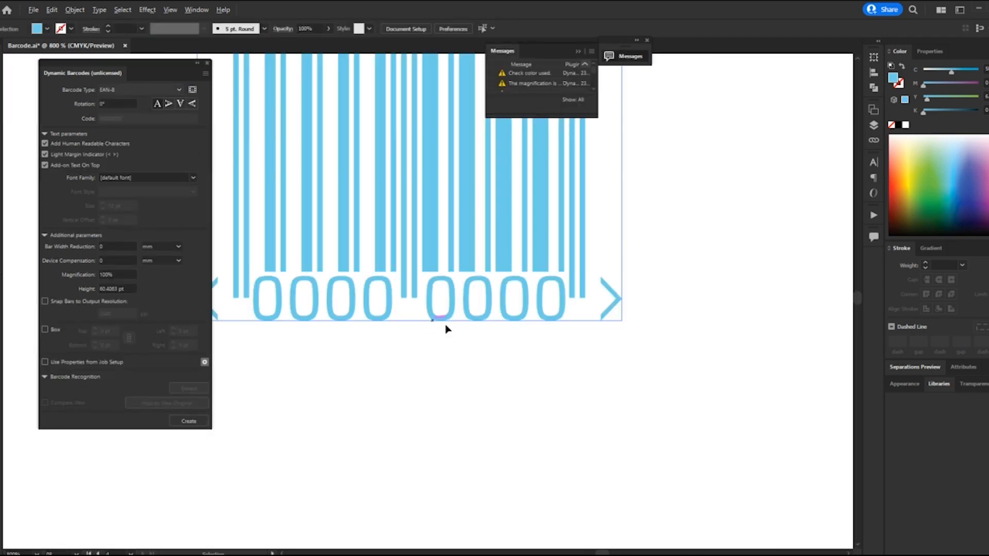
drag(485, 348, 524, 432)
scroll(525, 436, down, 2)
scroll(536, 433, up, 1)
Step: Recolor the EAN-8 barcode with a brown fill
click(539, 322)
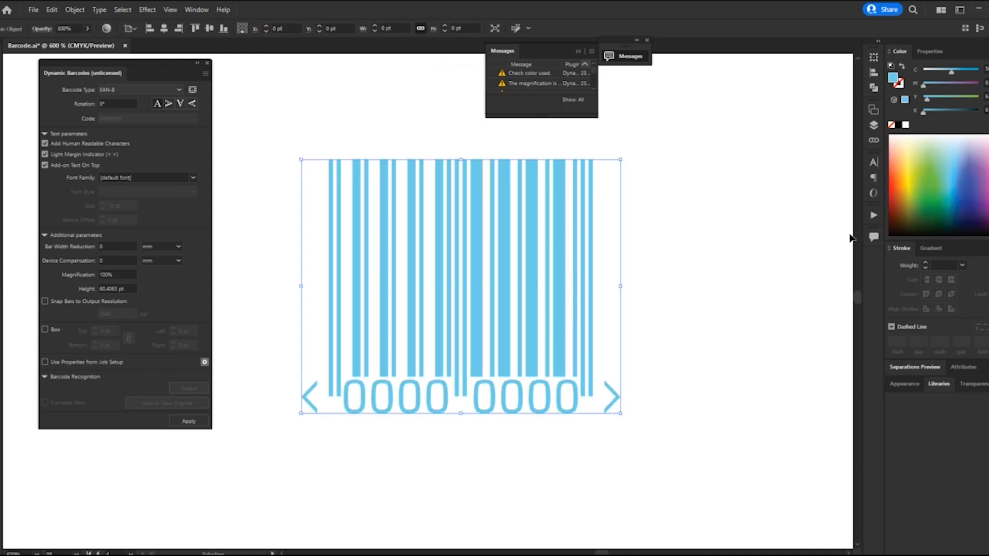
click(910, 198)
click(899, 204)
click(706, 334)
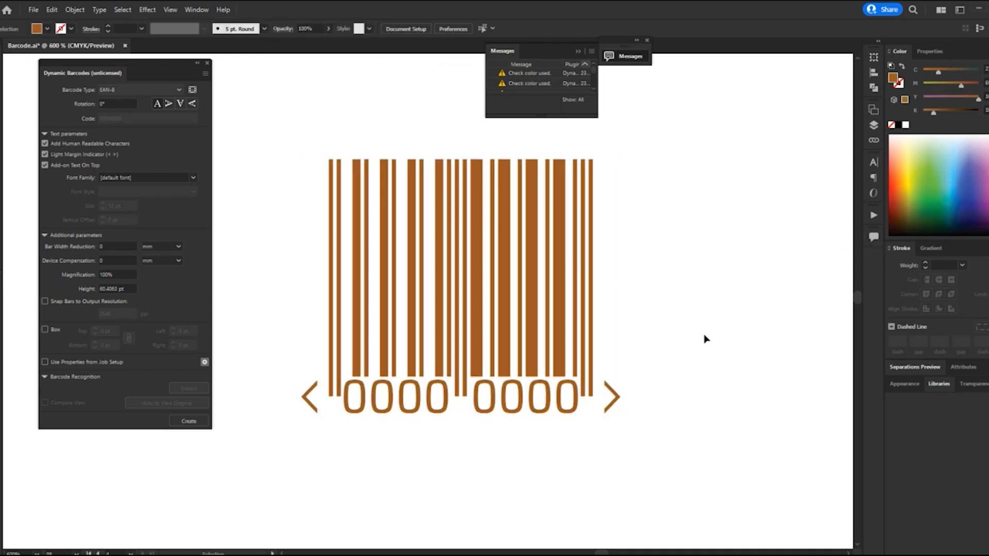
Step: Apply the EAN-8 barcode without its light margin indicator, and restore the indicator
click(466, 345)
click(85, 156)
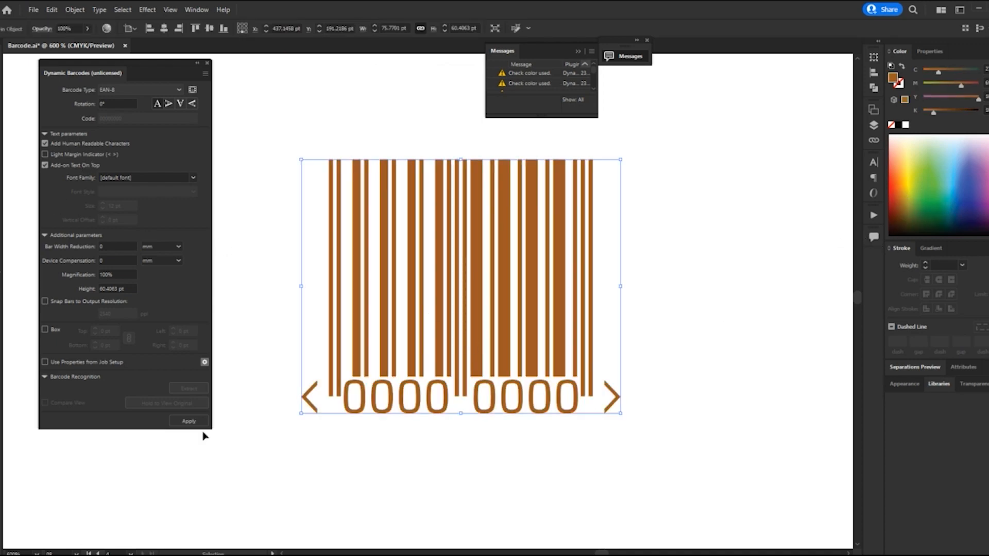
click(200, 422)
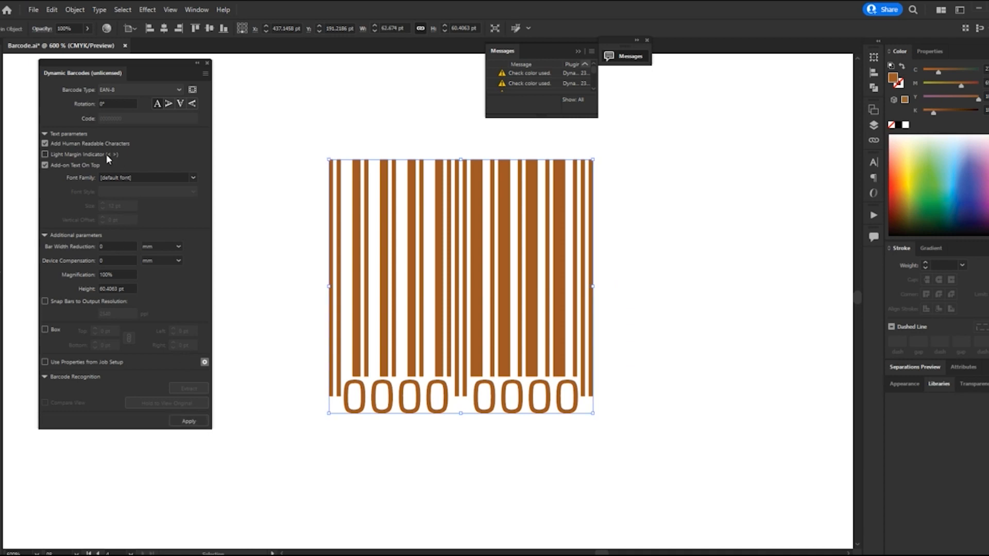
click(45, 154)
click(196, 423)
Step: Delete the EAN-8 barcode and create a Data Matrix barcode in its place
scroll(356, 487, down, 3)
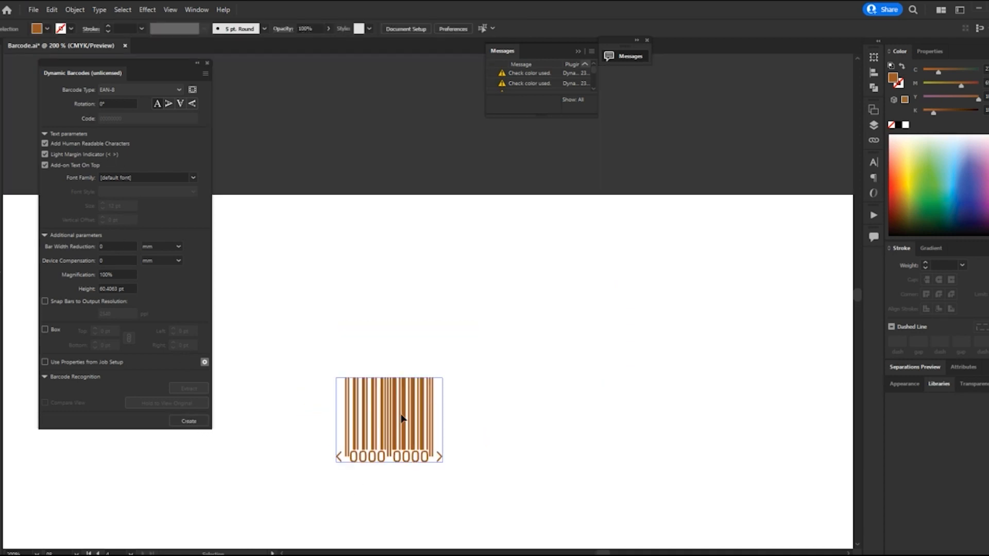
key(Delete)
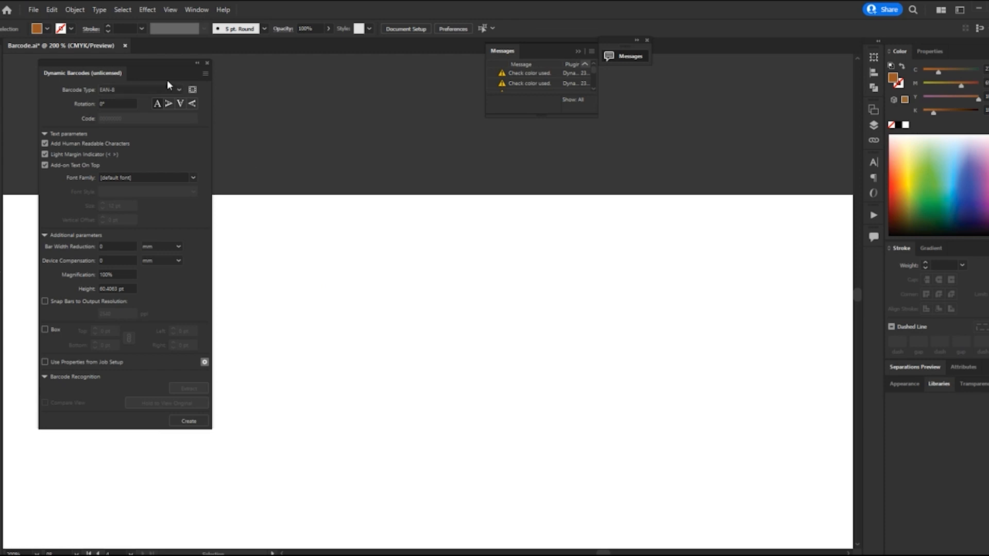
click(176, 90)
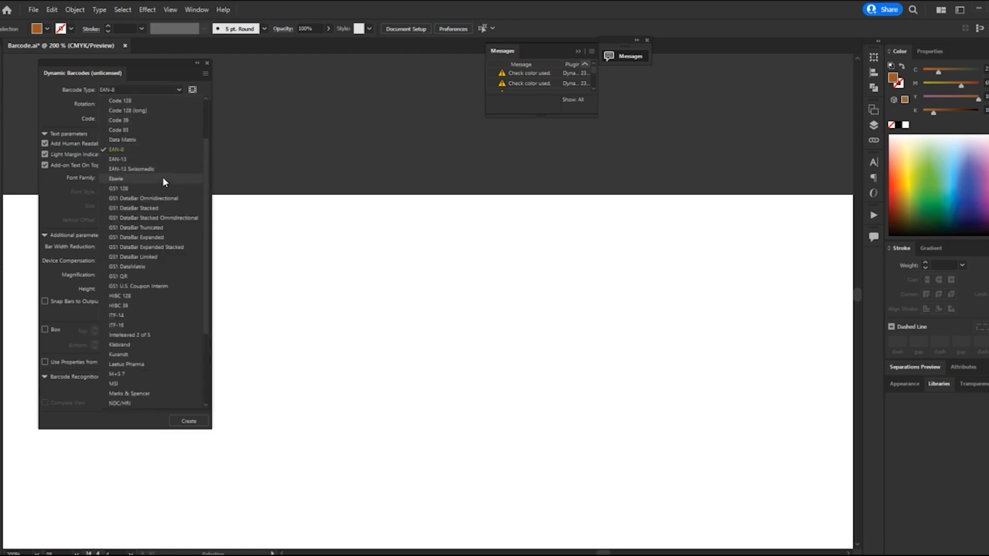
click(175, 142)
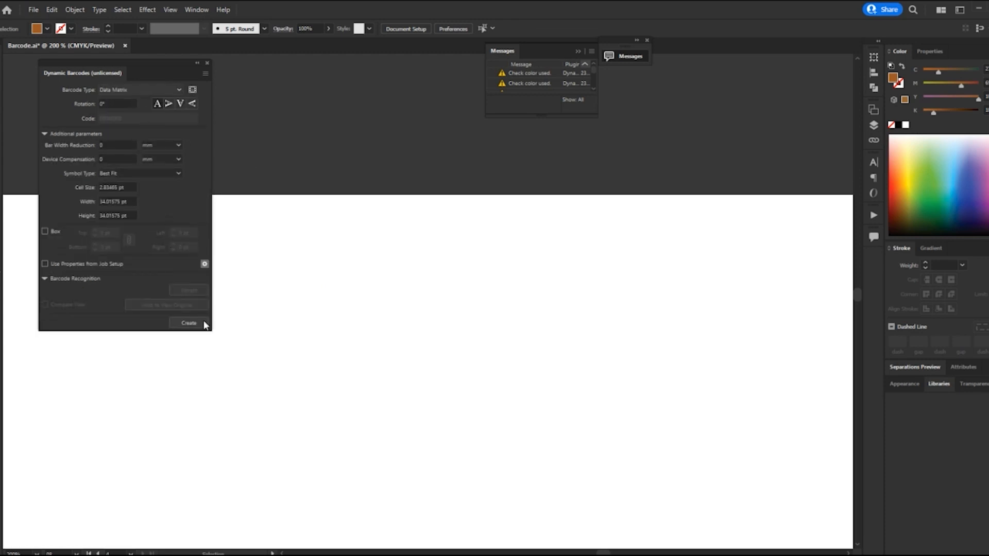
click(198, 323)
scroll(554, 335, up, 3)
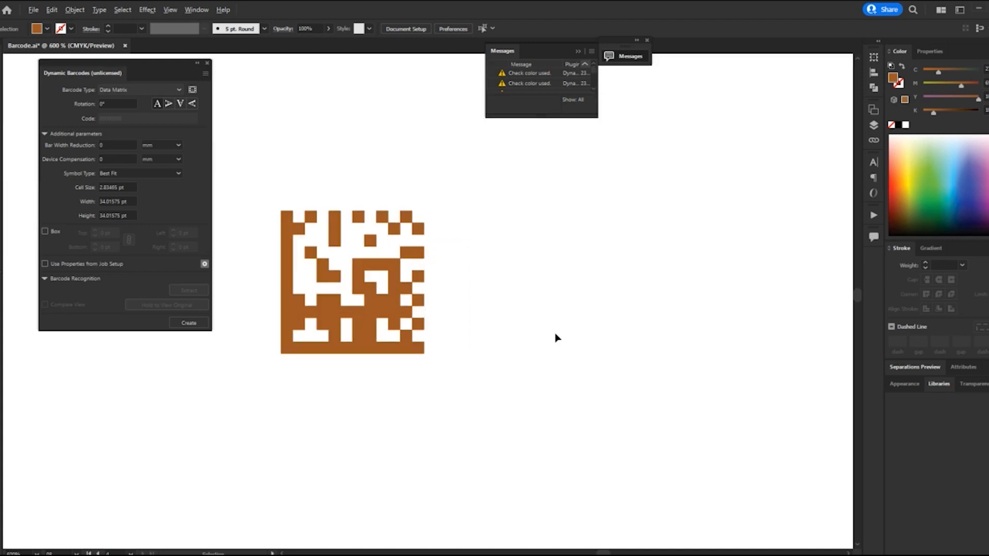
drag(499, 340, 600, 372)
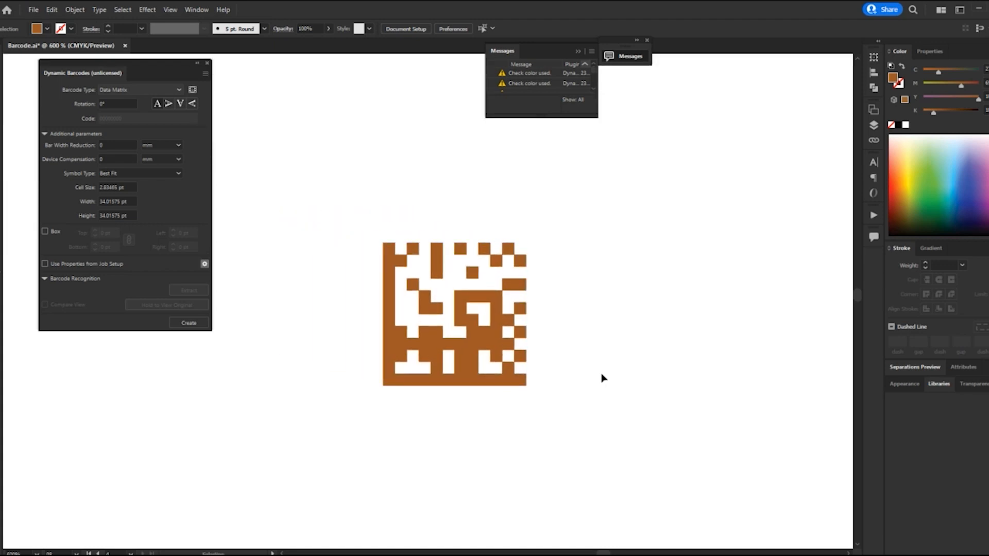
scroll(595, 391, down, 2)
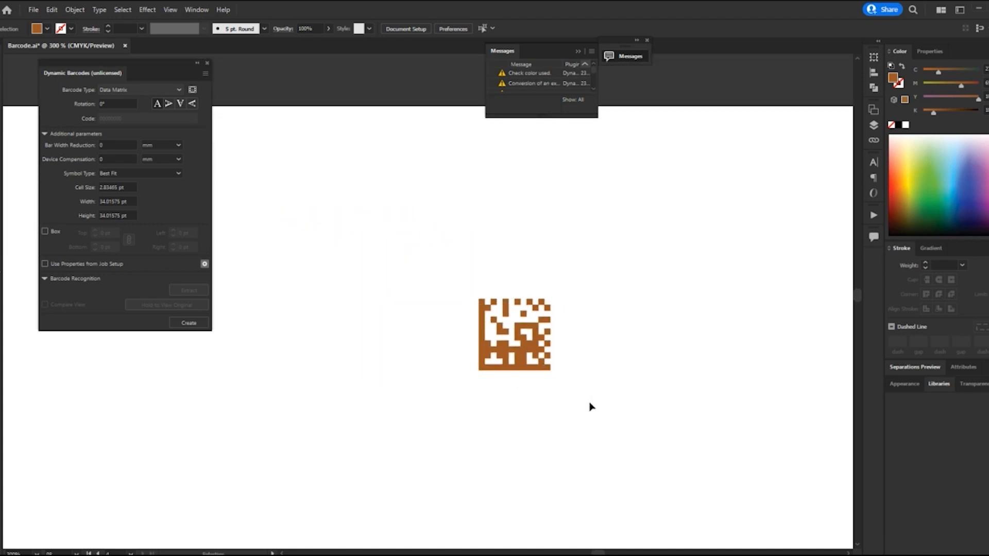